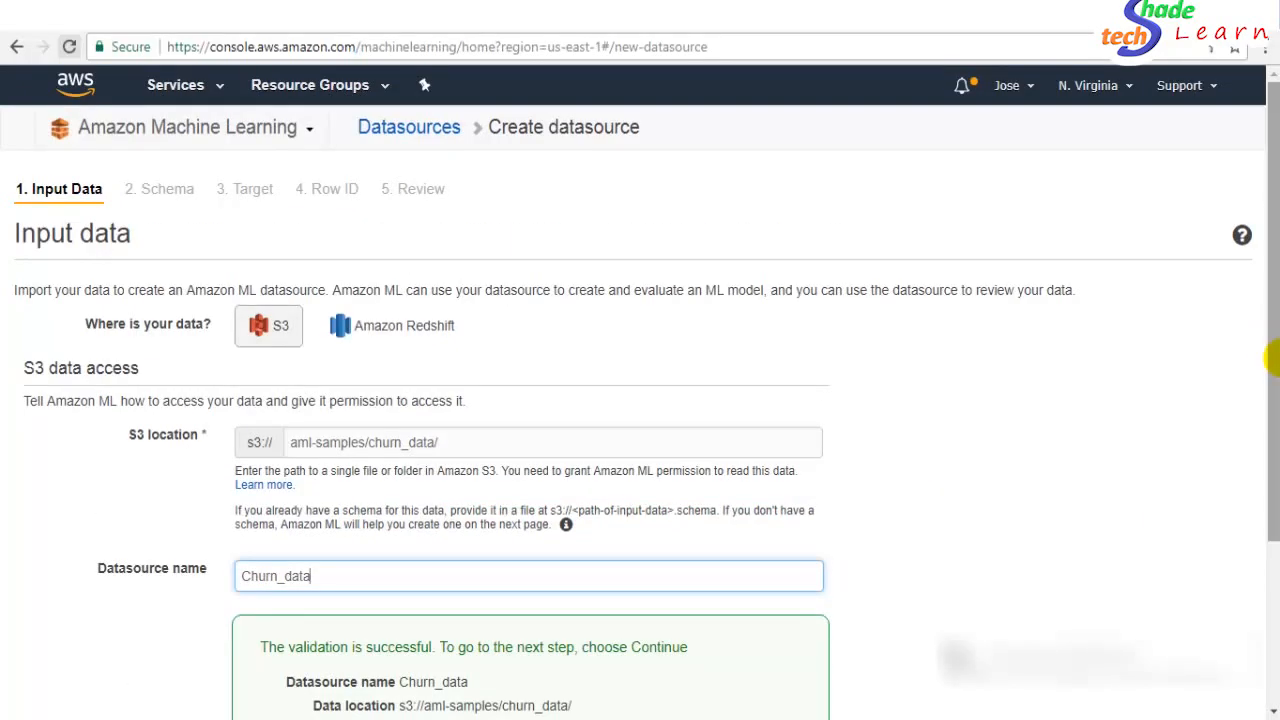
- Finish naming the datasource Churn_data and scroll down past the validation results for s3://aml-samples/churn_data/
click(730, 355)
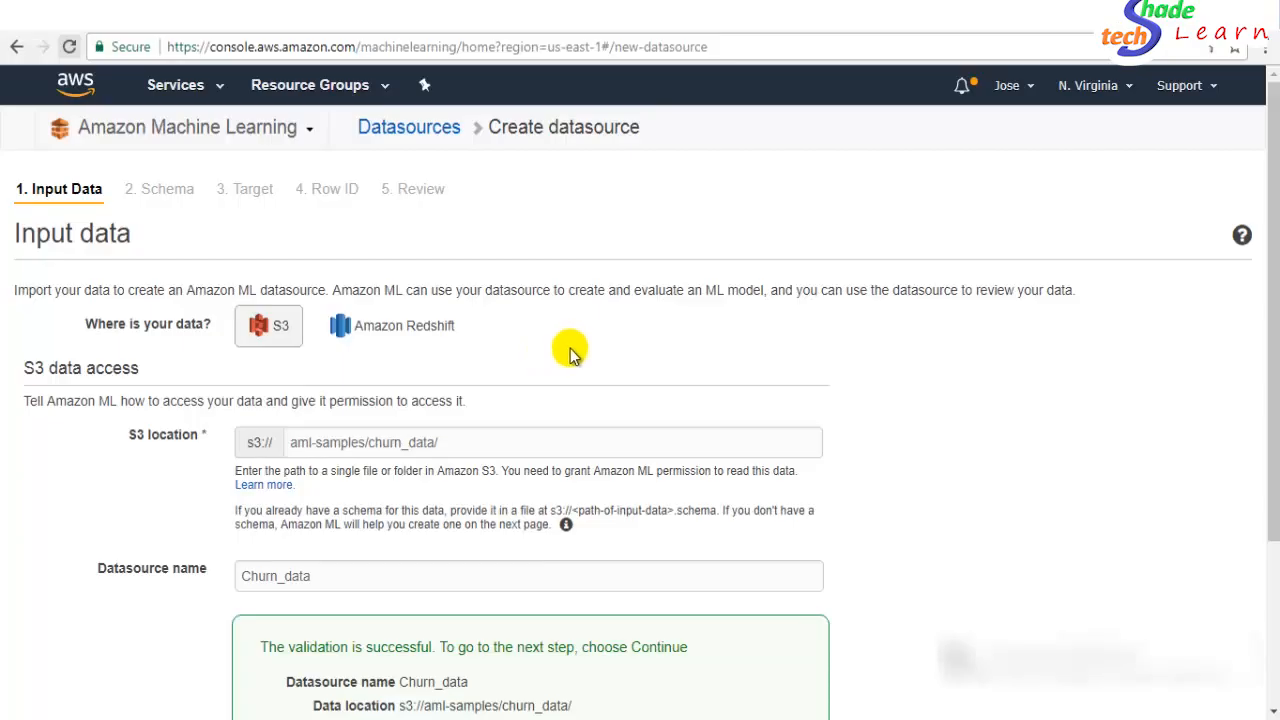
drag(1270, 508, 1272, 590)
scroll(1266, 560, down, 2)
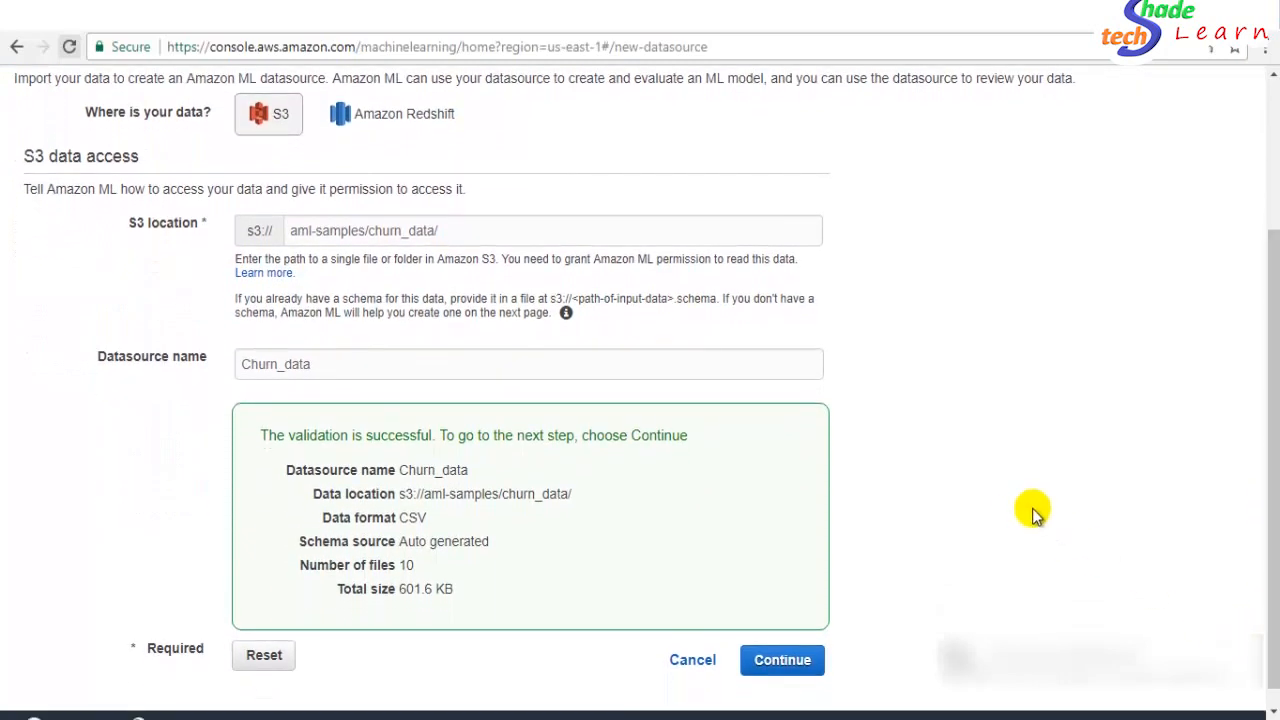
click(776, 659)
scroll(1272, 557, down, 3)
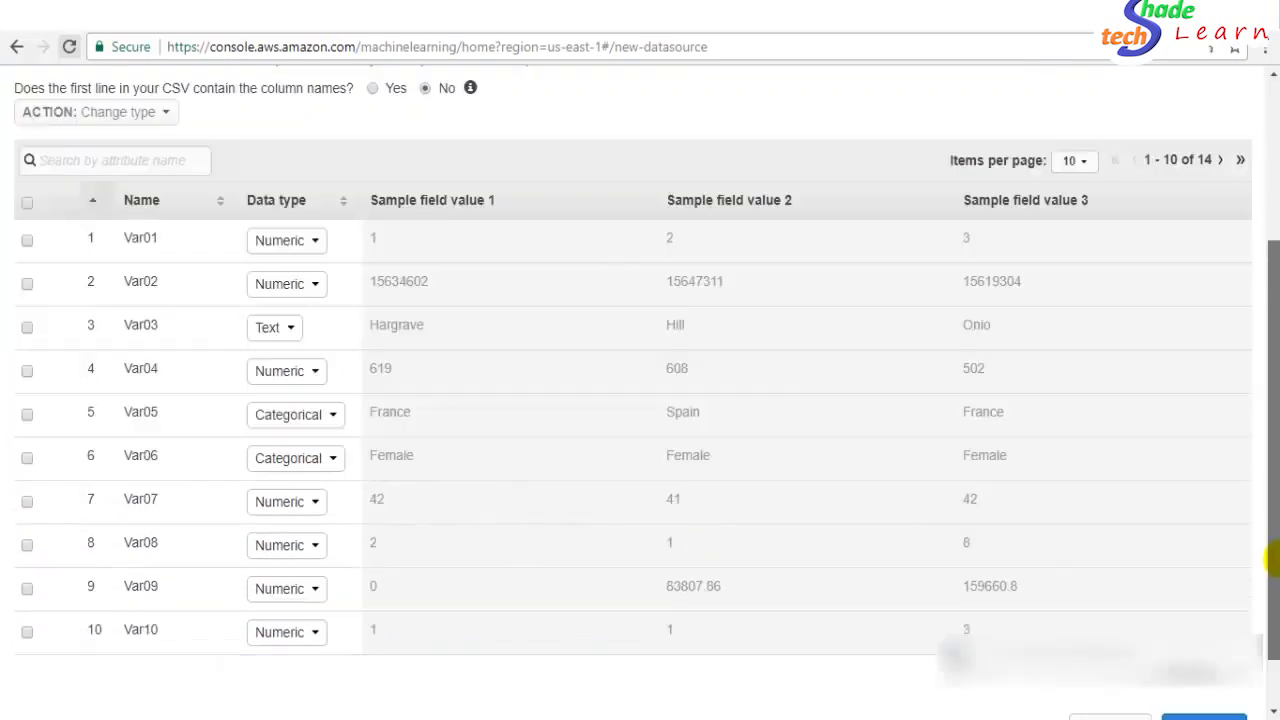
scroll(1270, 607, up, 2)
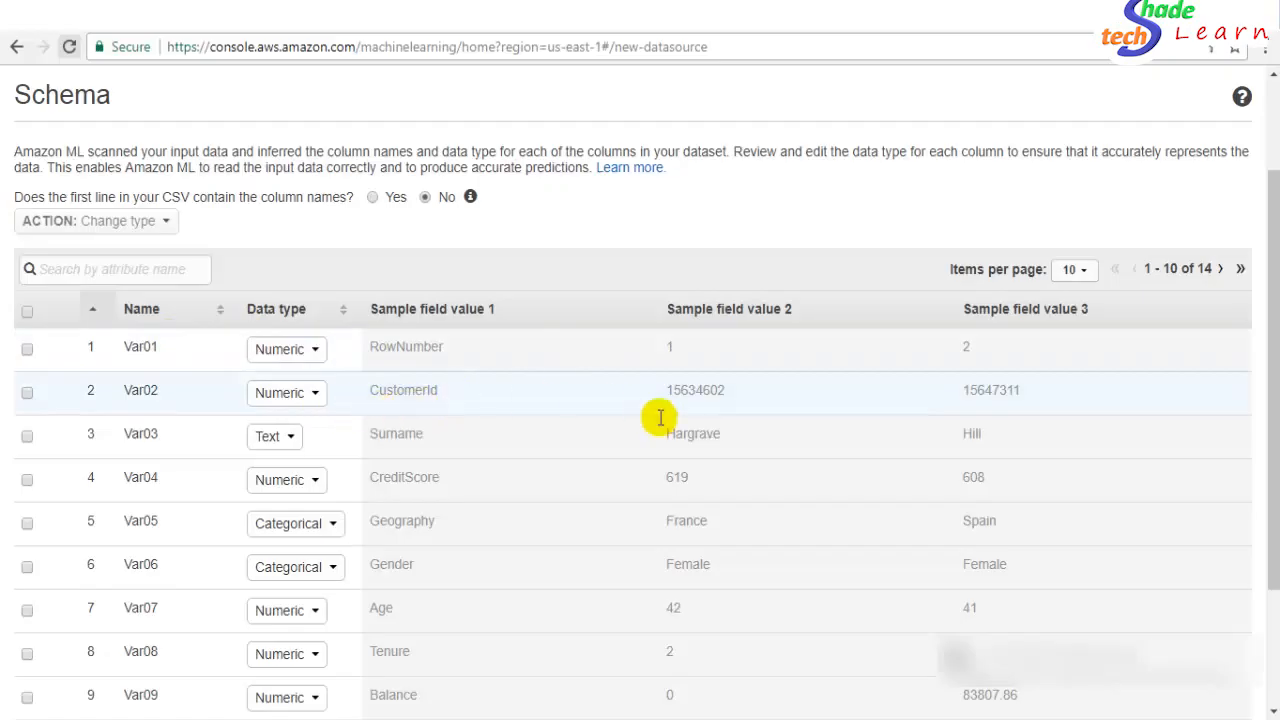
drag(1273, 349, 1272, 409)
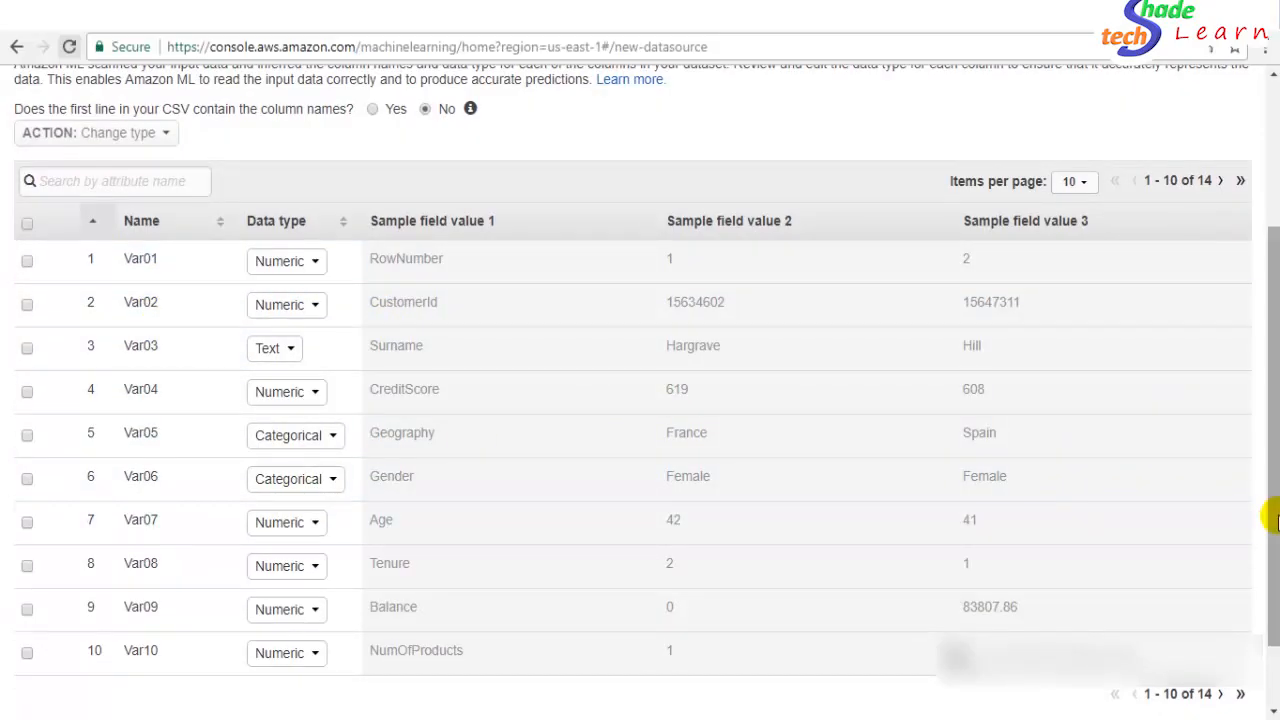
drag(1272, 520, 1270, 470)
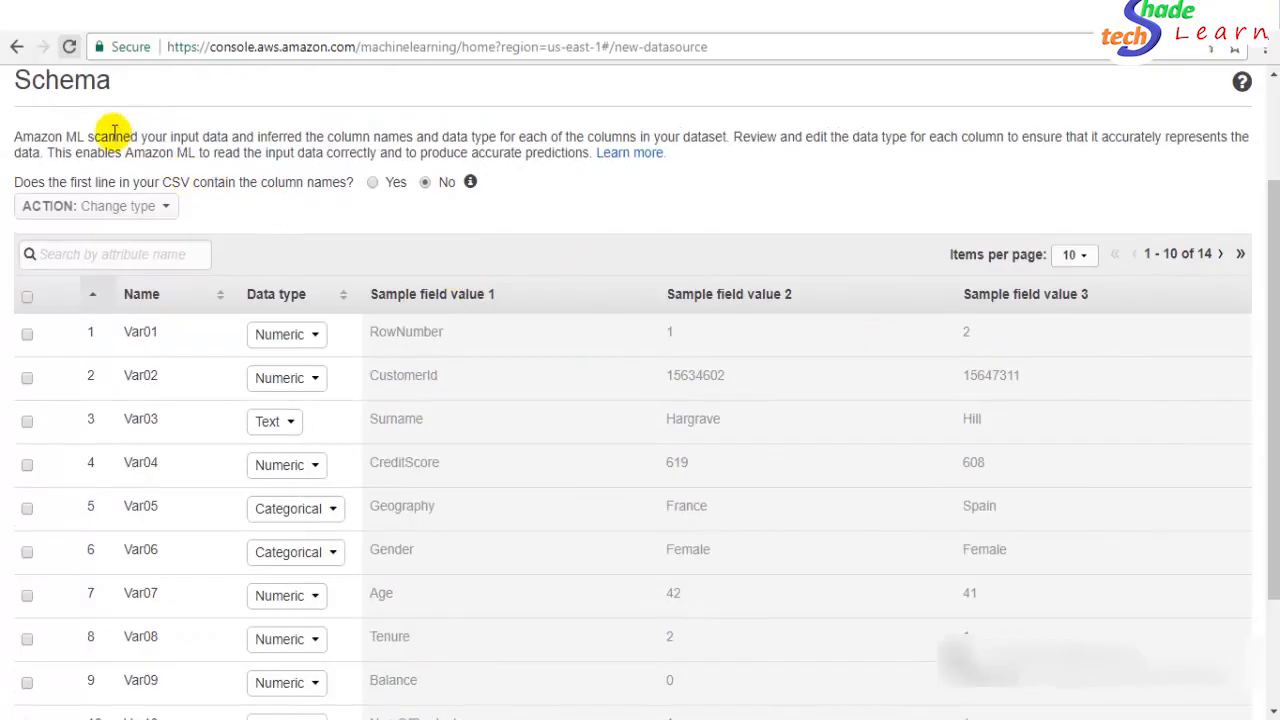
drag(40, 182, 212, 180)
click(212, 180)
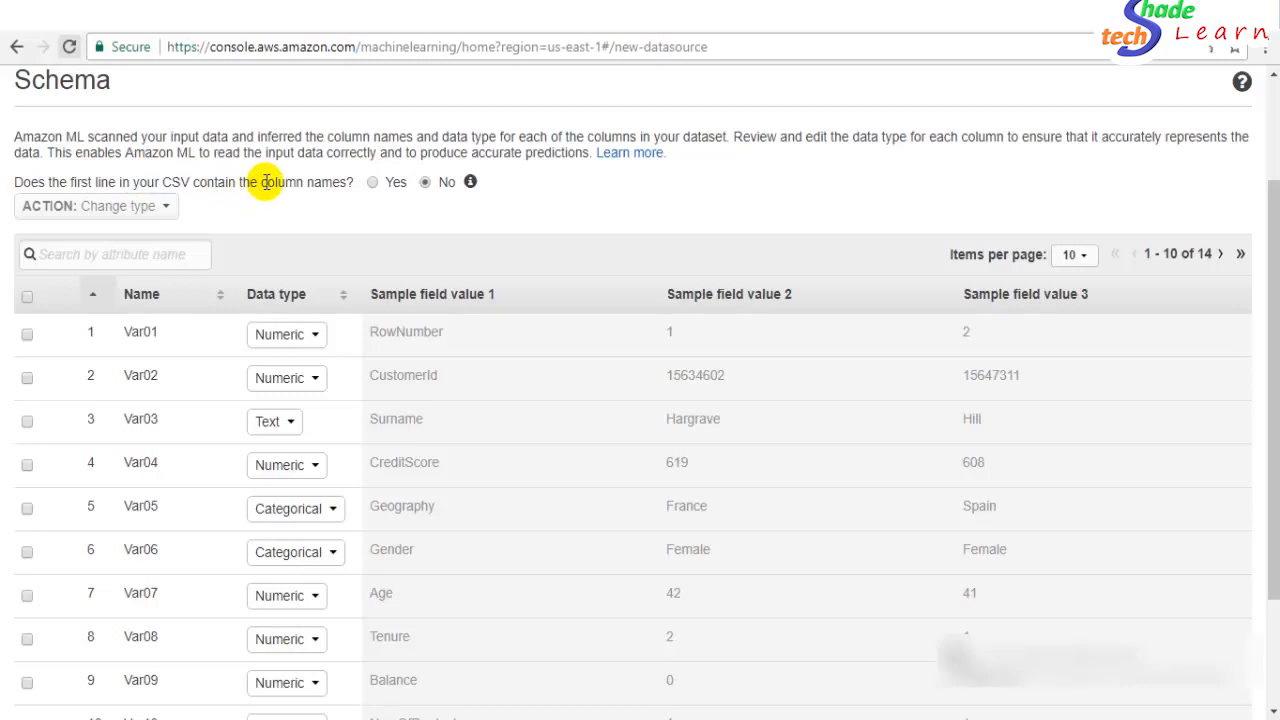
- Mark the CSV's first line as containing the column names
click(372, 182)
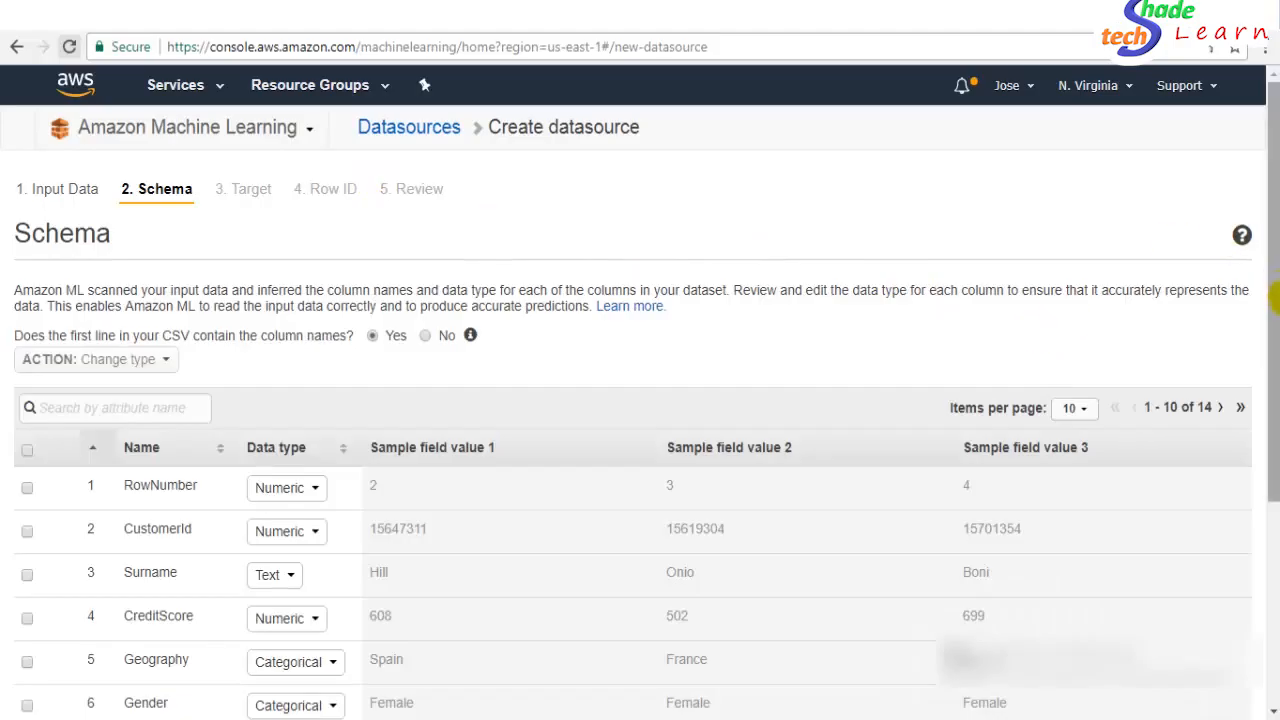
drag(1274, 377, 1275, 380)
scroll(1275, 380, down, 3)
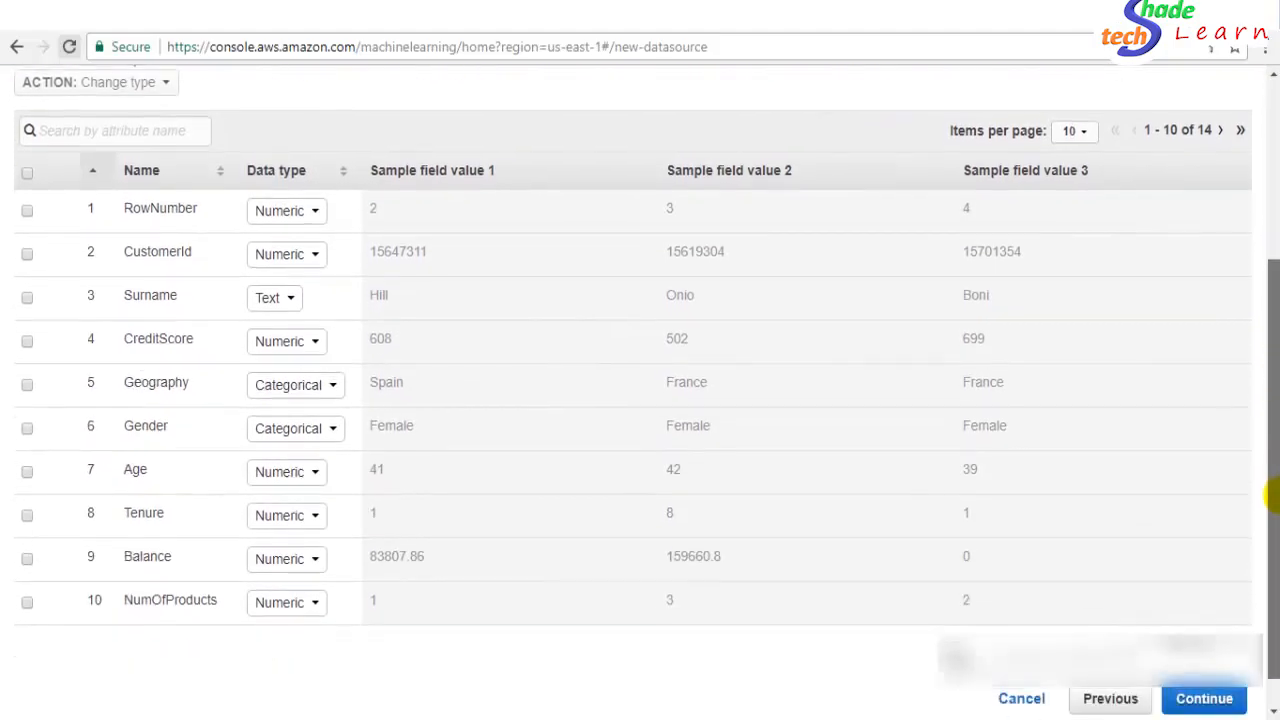
drag(1276, 489, 1277, 464)
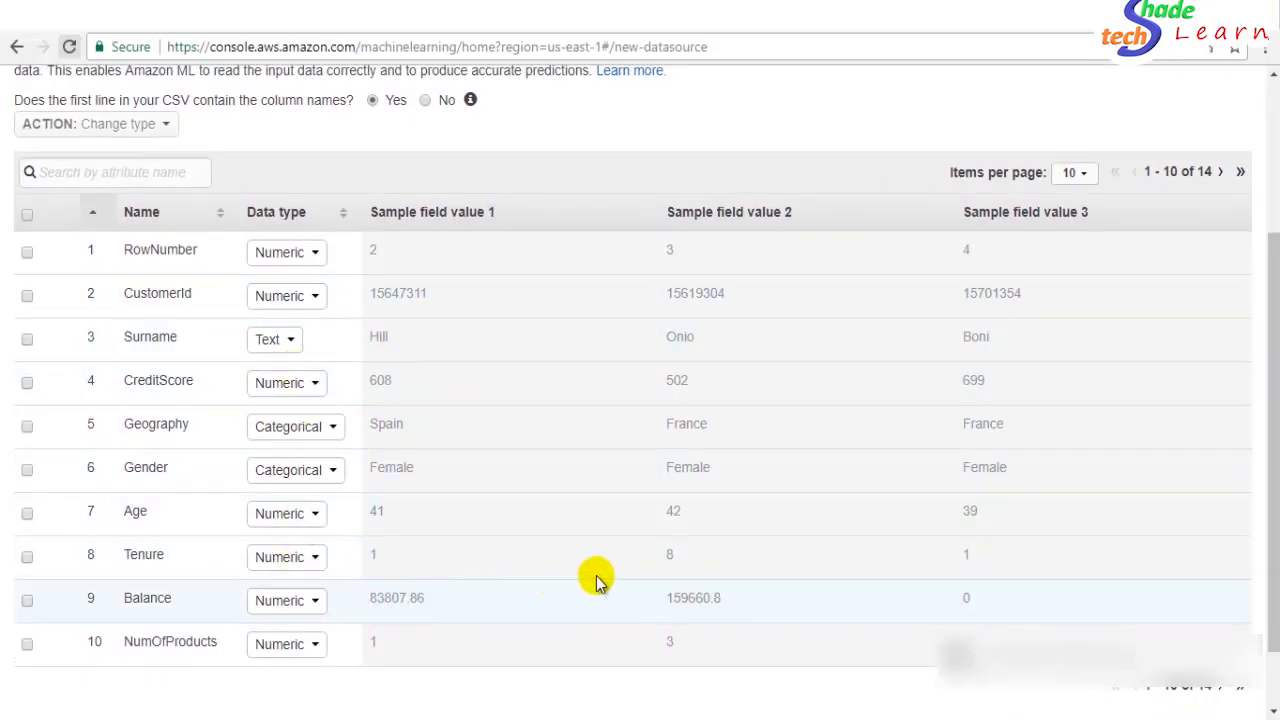
- Page between attributes 1-10 and 11-14 to check the named columns and their types
click(1228, 690)
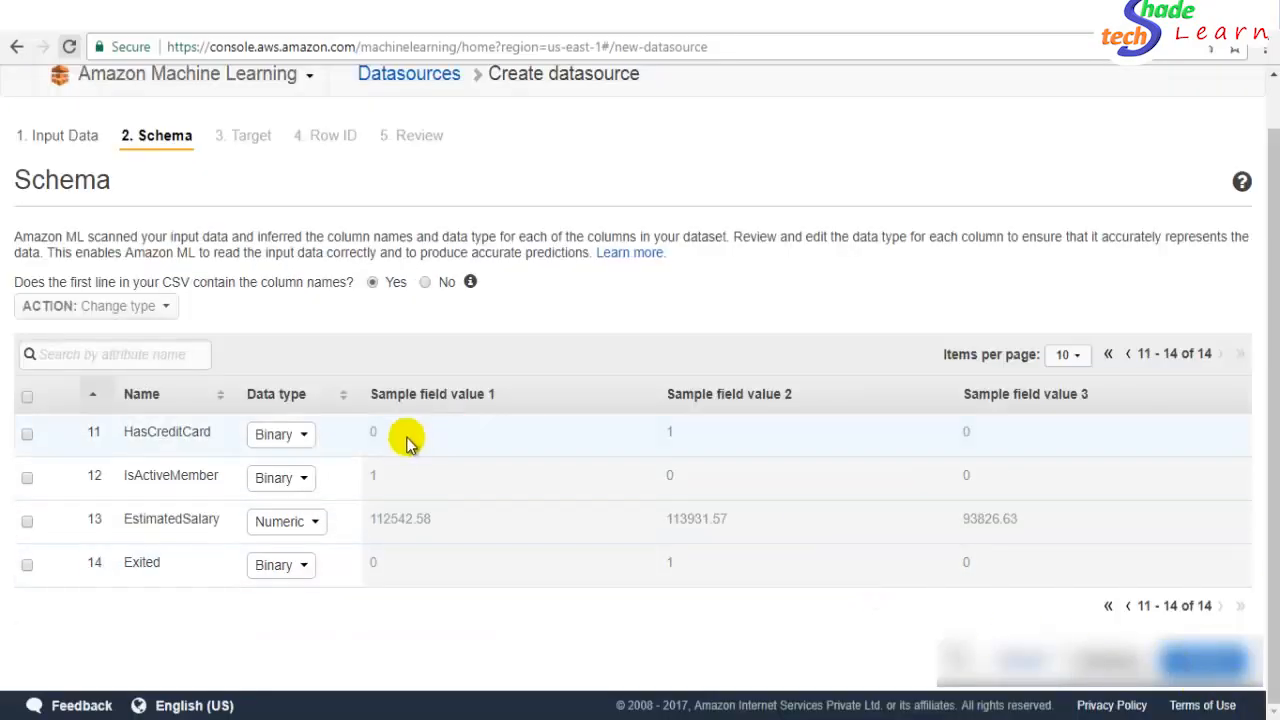
click(1128, 606)
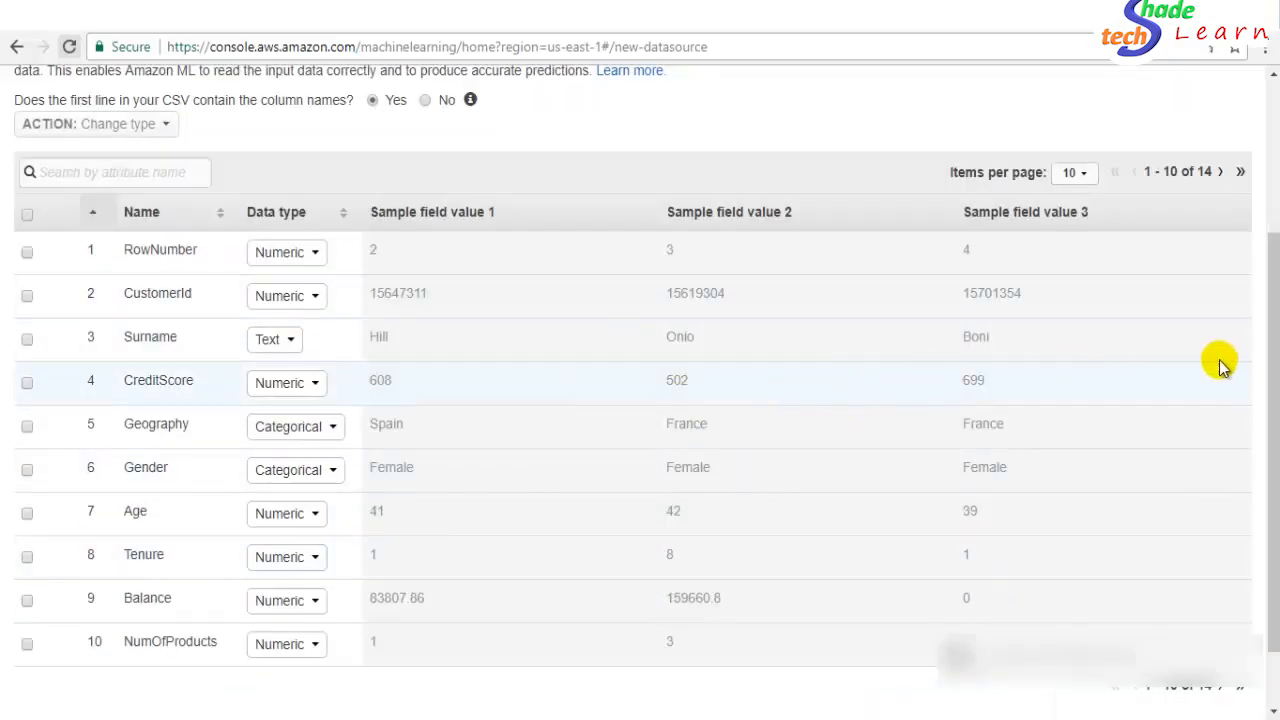
drag(1271, 380, 1272, 400)
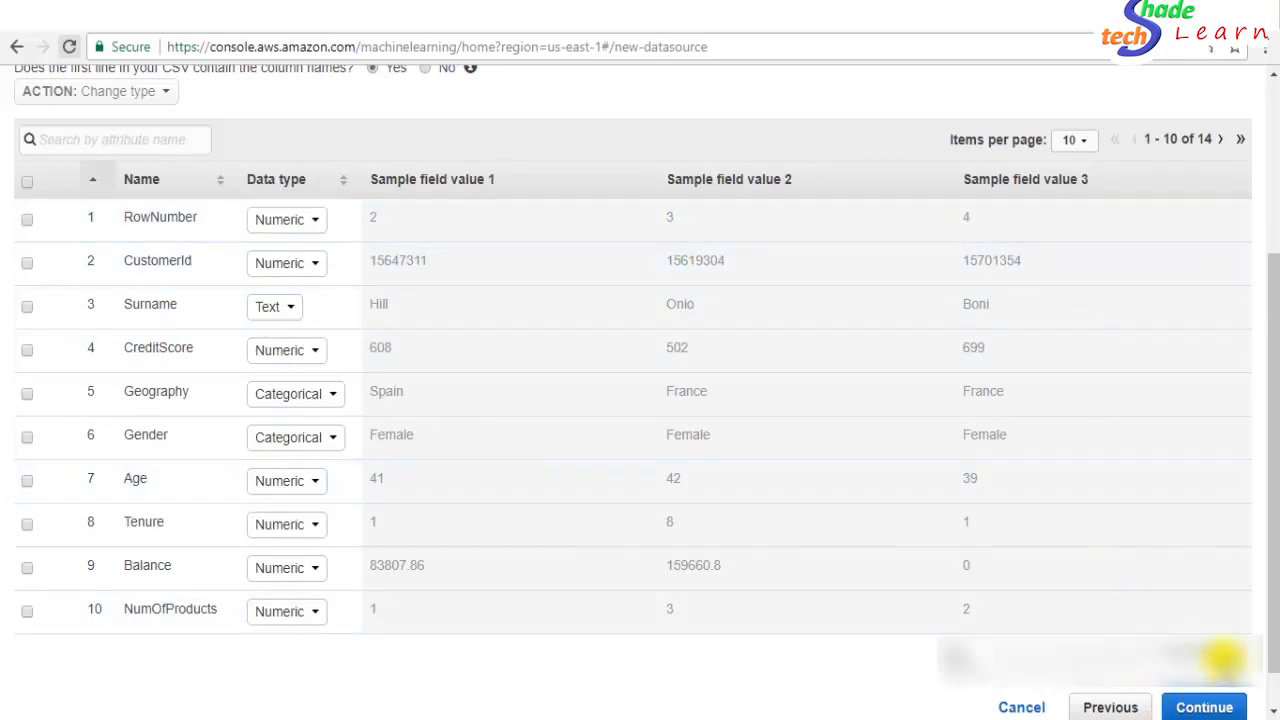
click(1220, 656)
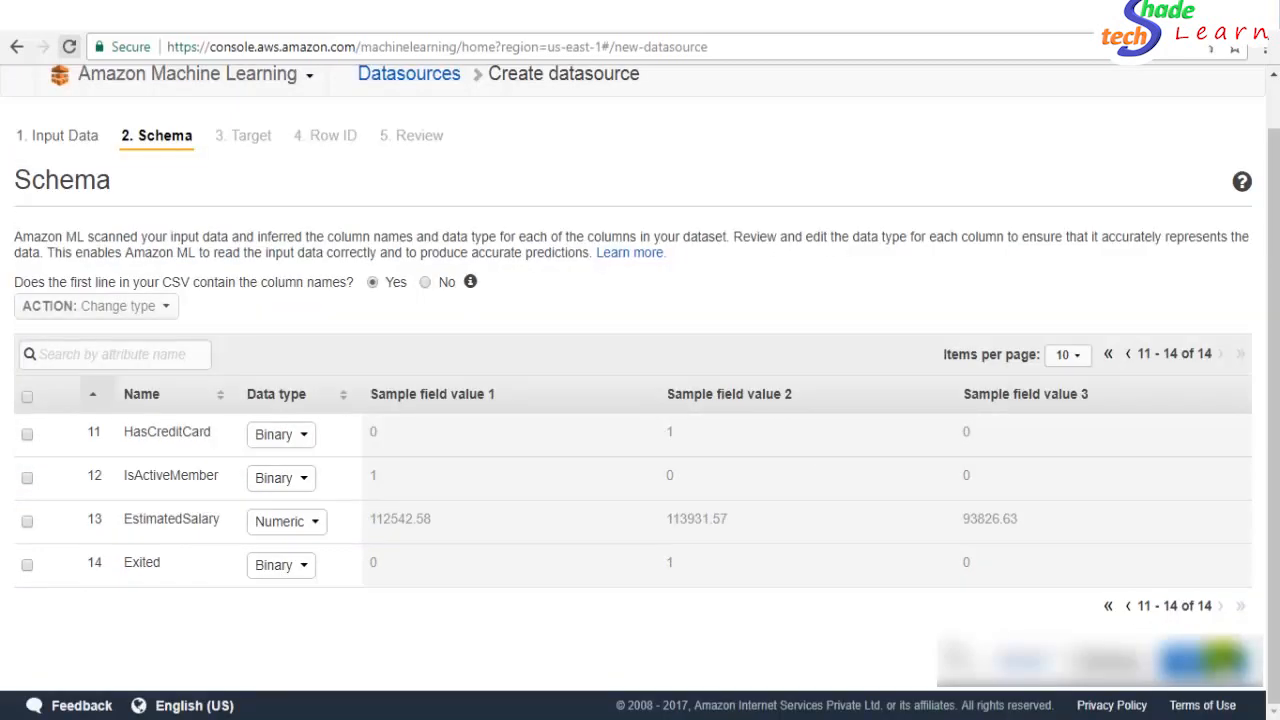
click(1128, 606)
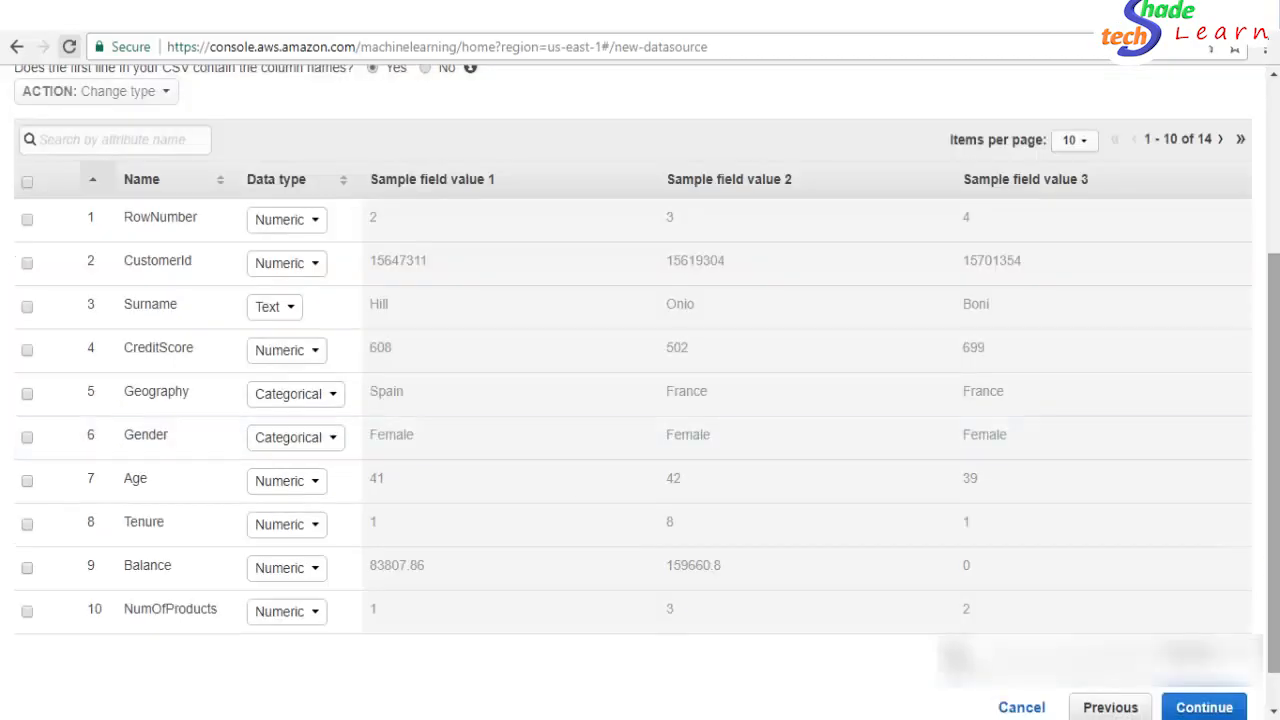
drag(1273, 554, 1273, 524)
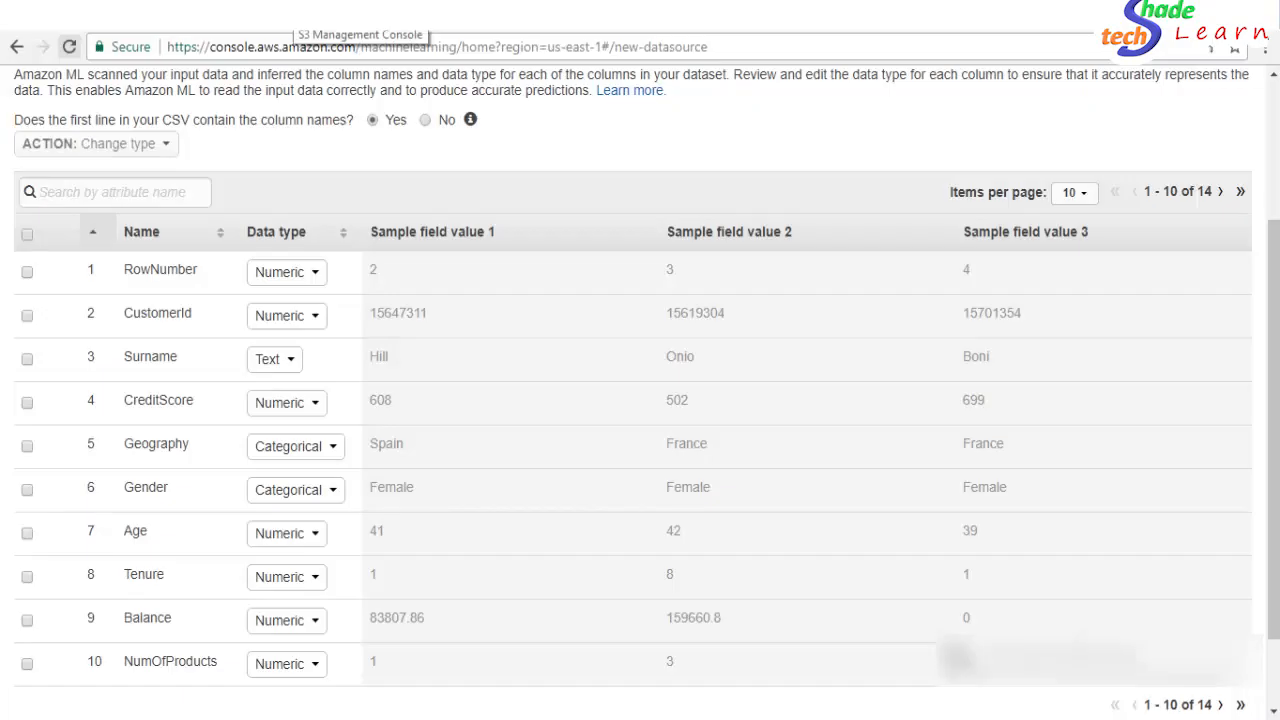
- Bring up churn_data.schema in Notepad and highlight rowId with its value RowNumber
click(300, 15)
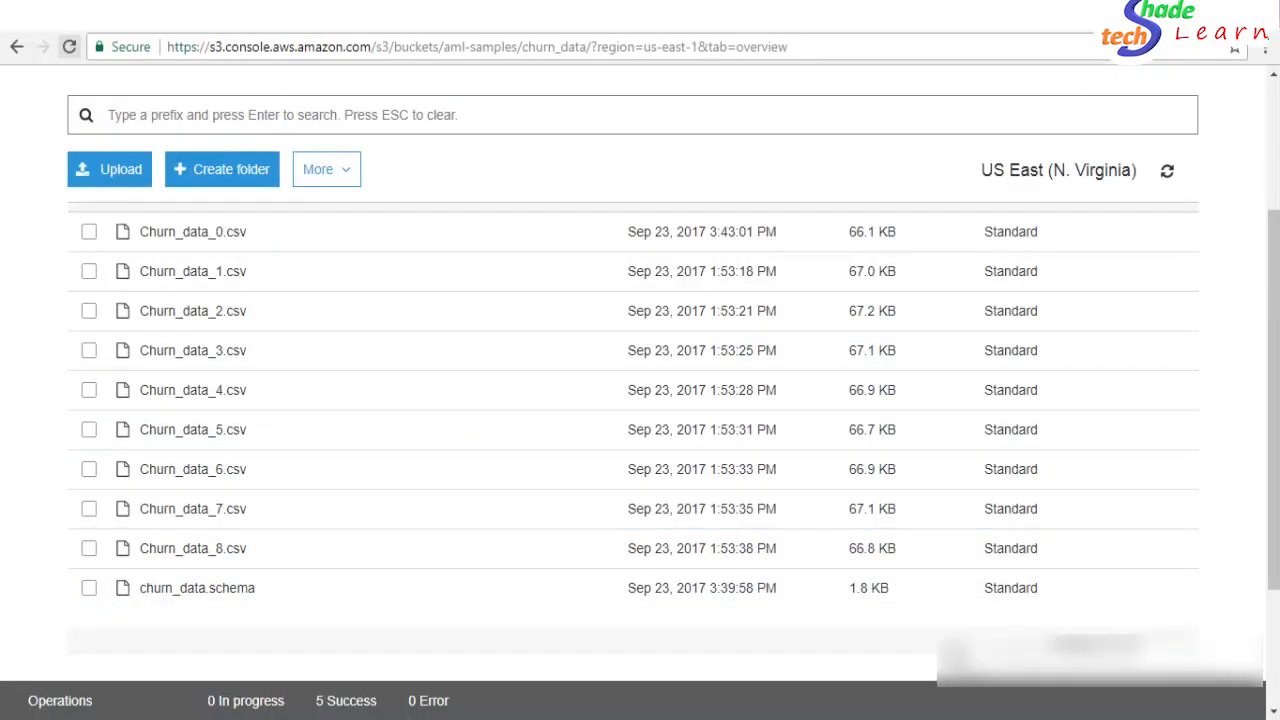
key(alt+Tab)
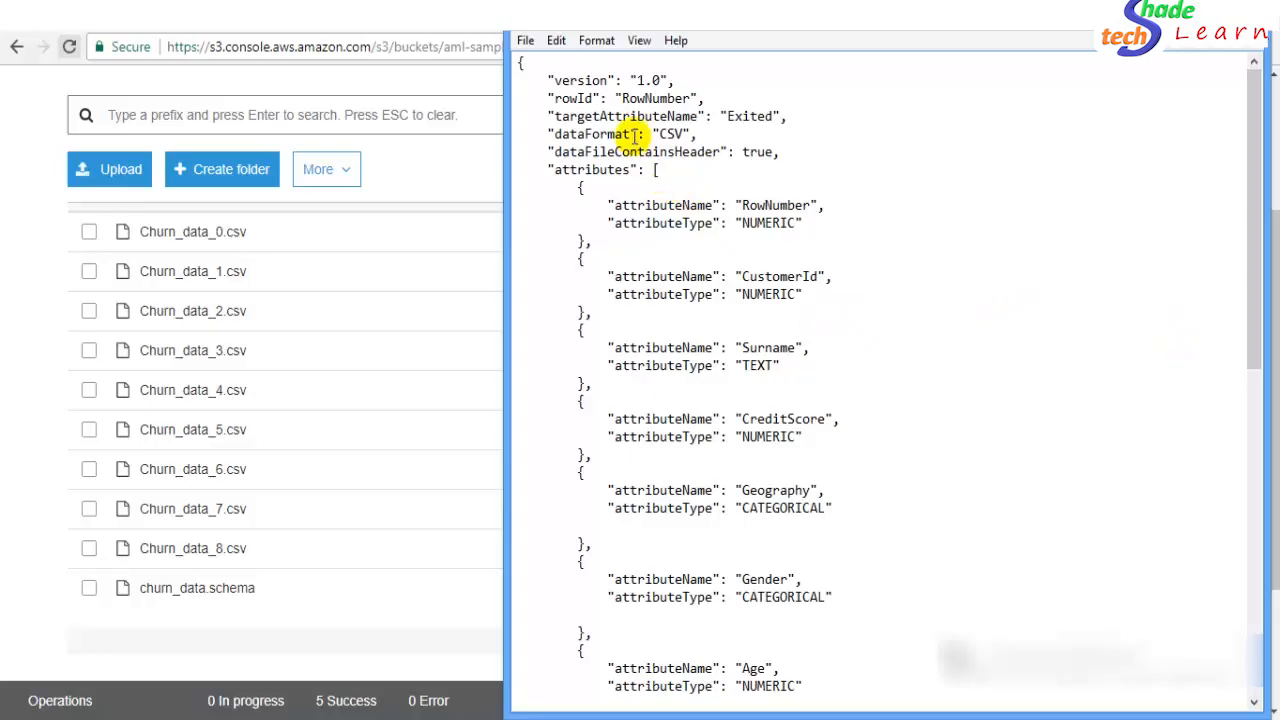
double_click(578, 98)
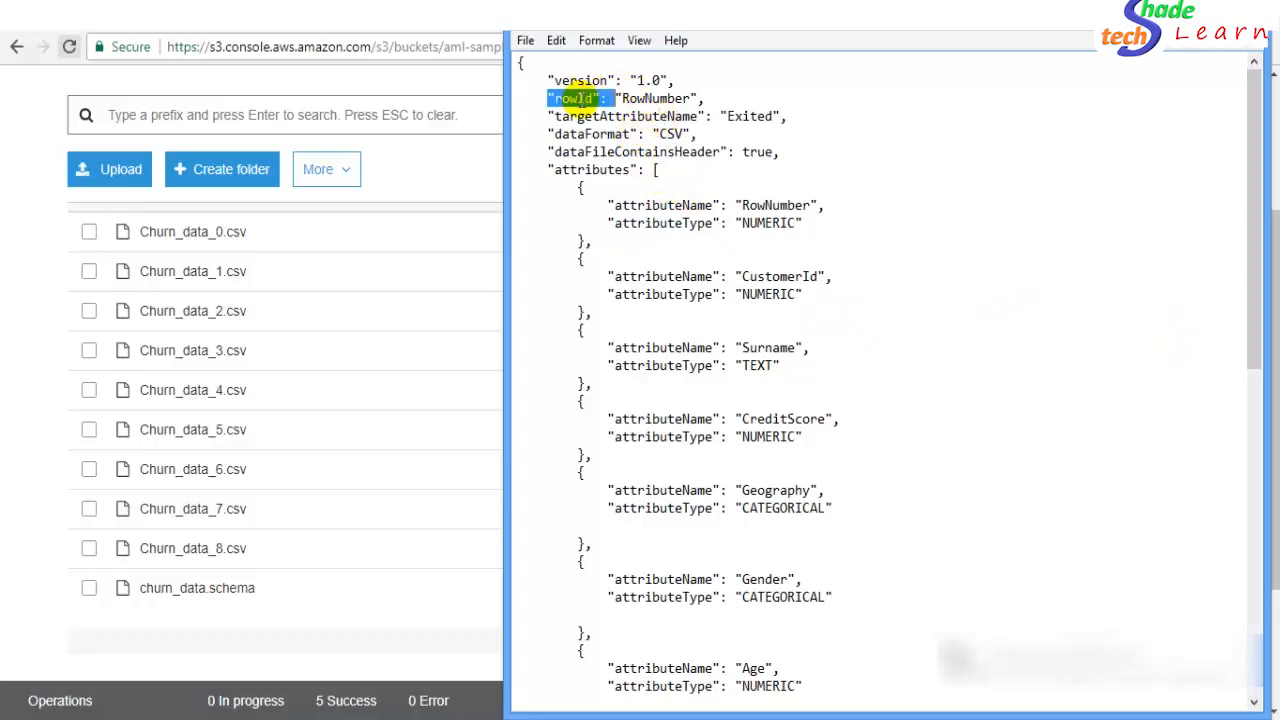
double_click(585, 98)
drag(555, 98, 583, 99)
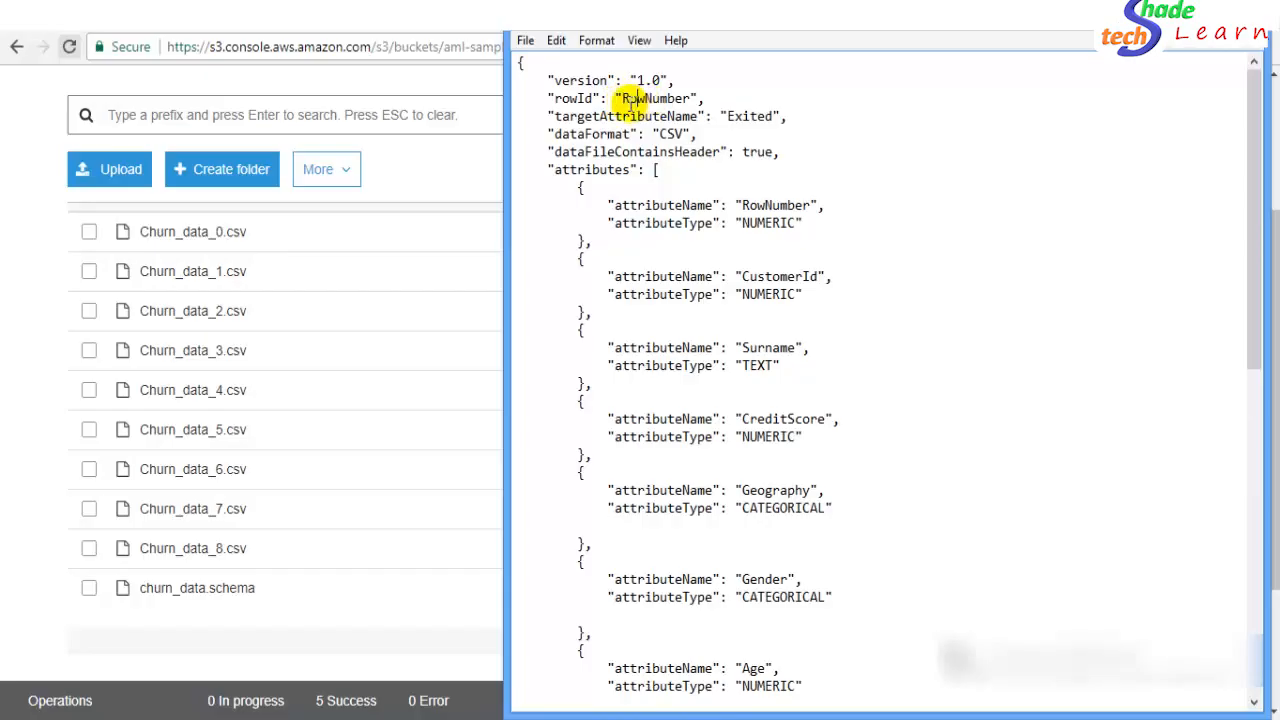
drag(648, 101, 690, 97)
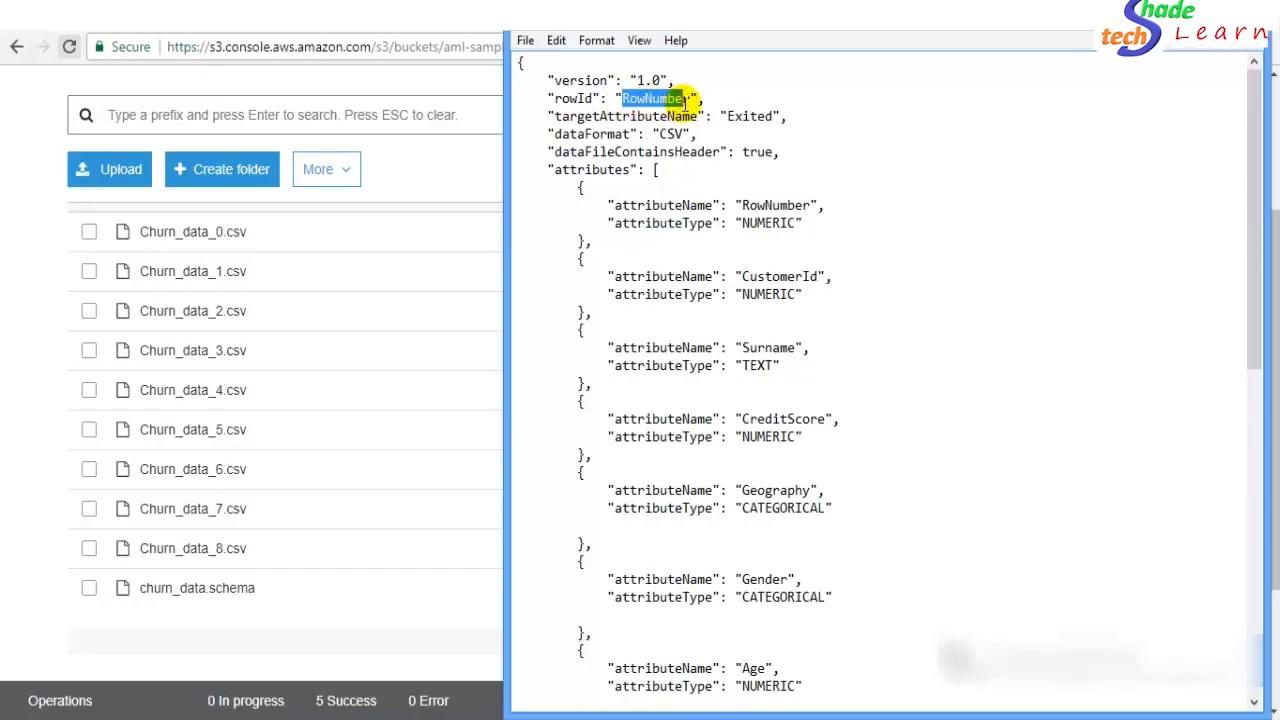
click(687, 99)
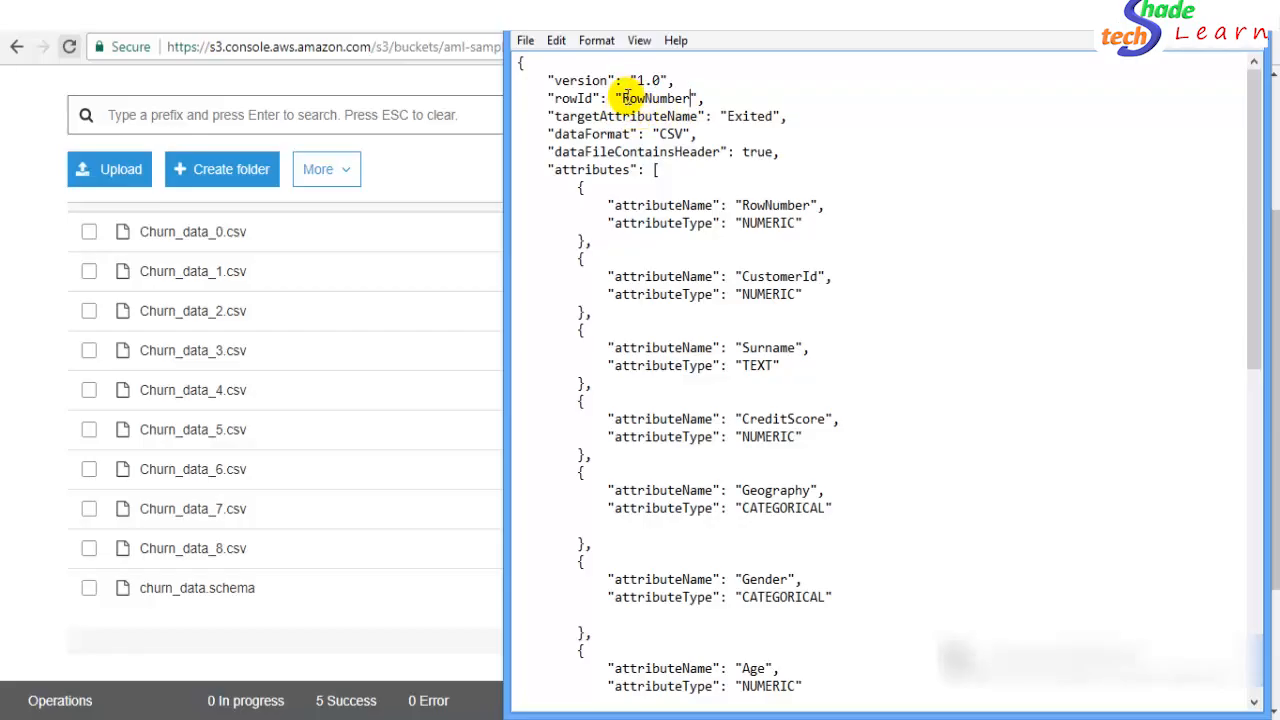
drag(633, 101, 688, 97)
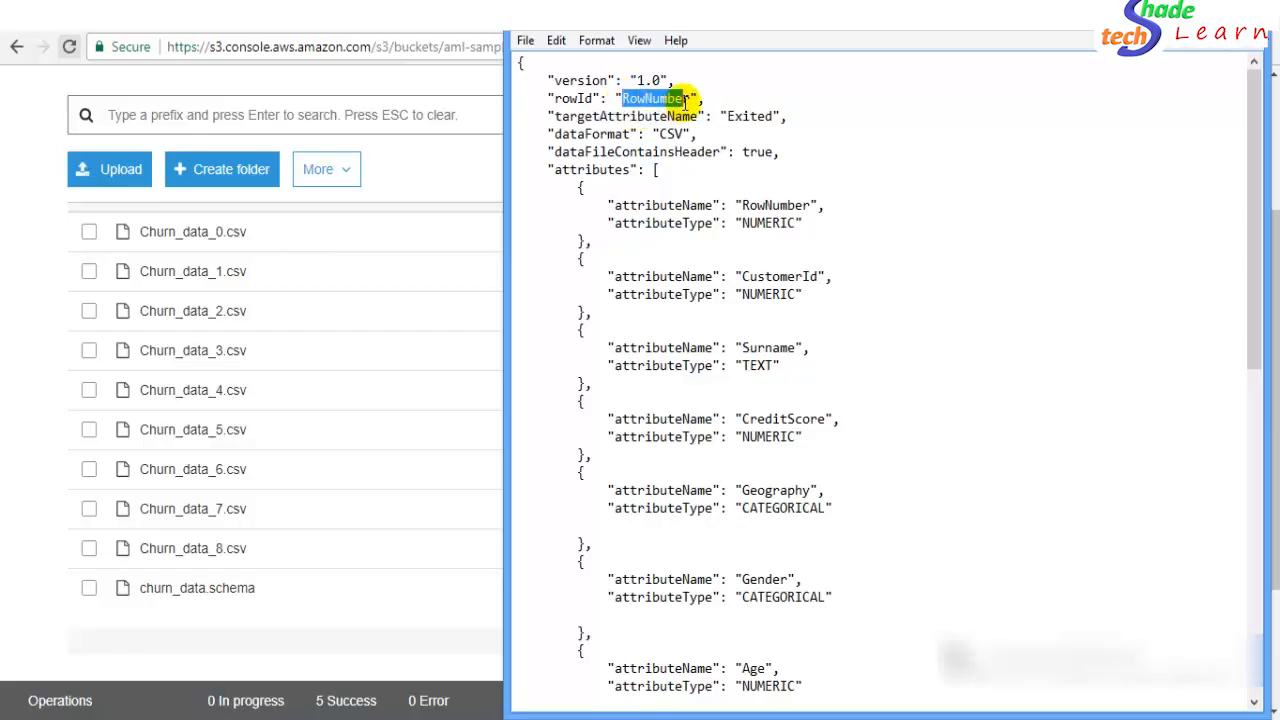
click(662, 100)
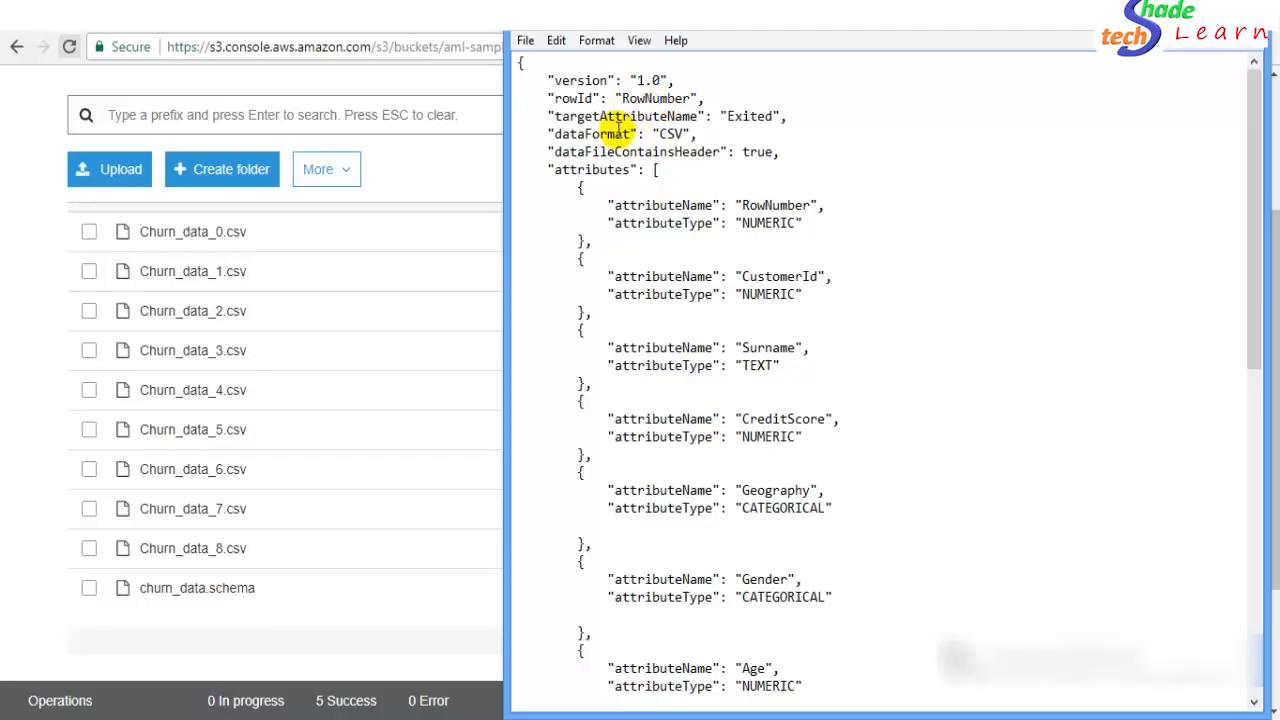
- Highlight the targetAttributeName line and its value Exited
drag(556, 116, 697, 116)
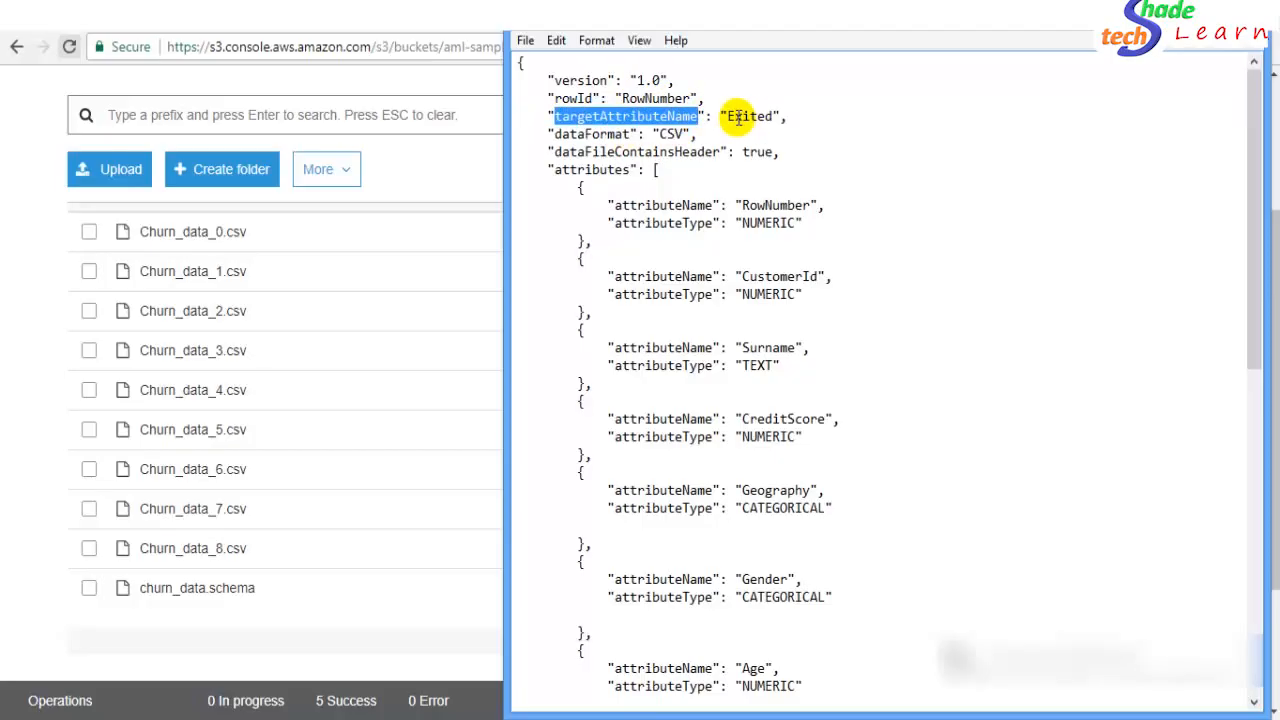
click(735, 116)
drag(735, 118, 768, 119)
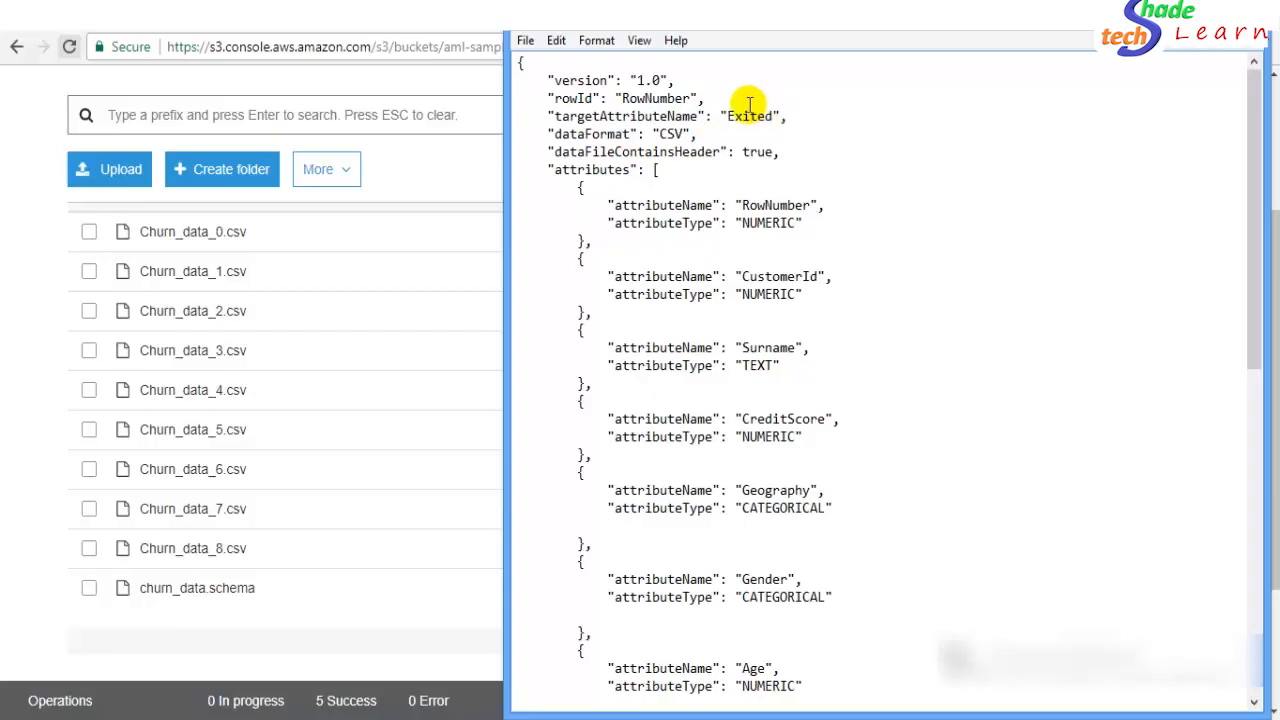
drag(730, 118, 767, 122)
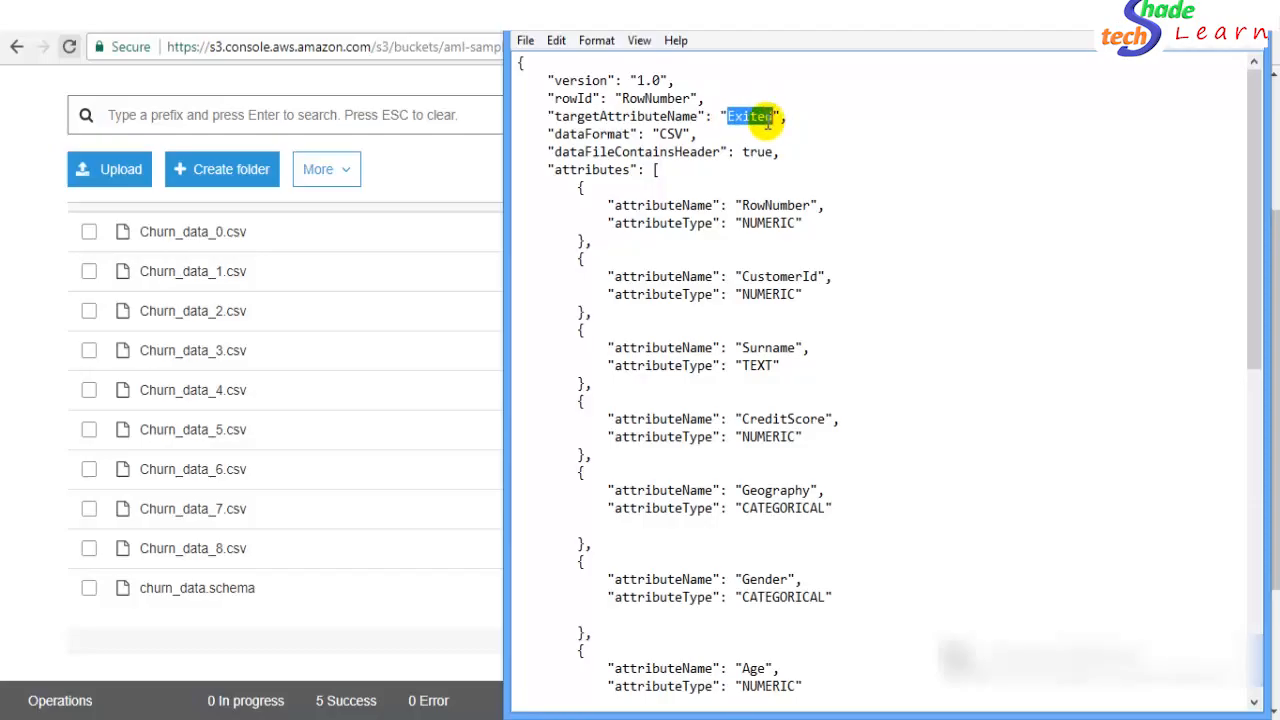
click(742, 119)
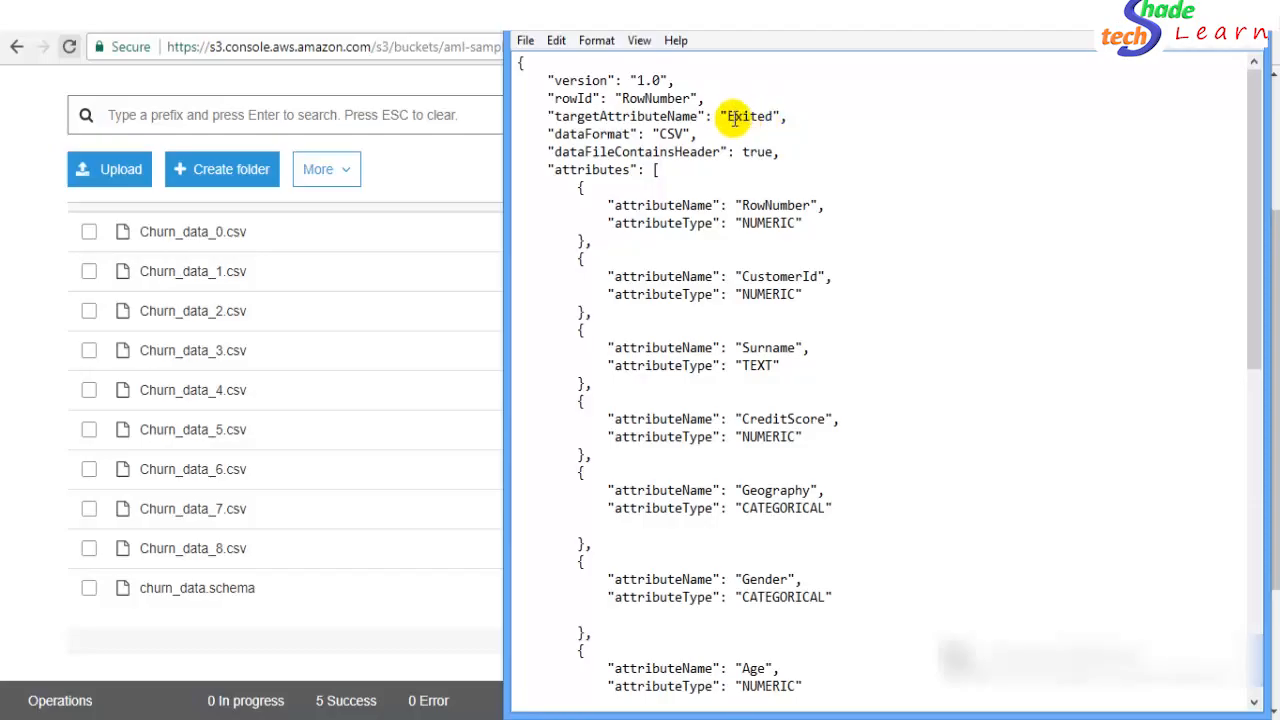
double_click(758, 121)
click(626, 130)
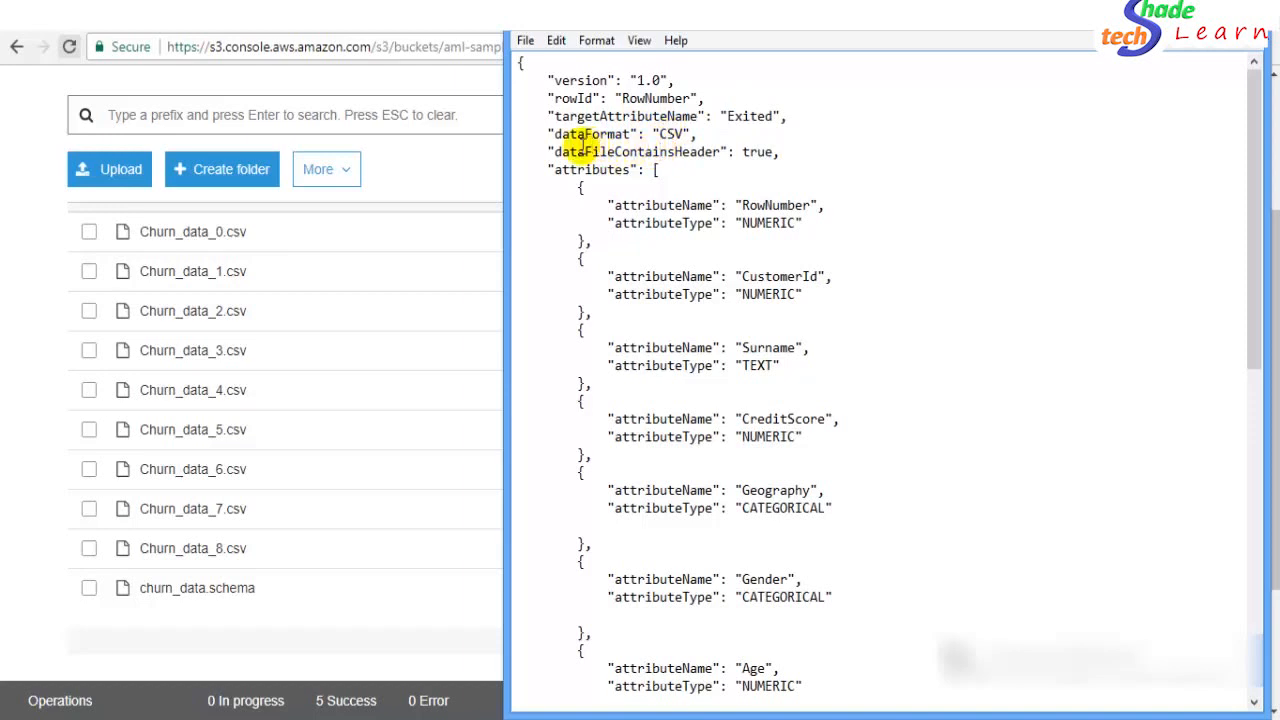
- Highlight the dataFileContainsHeader setting and its value true
drag(555, 152, 655, 160)
click(640, 153)
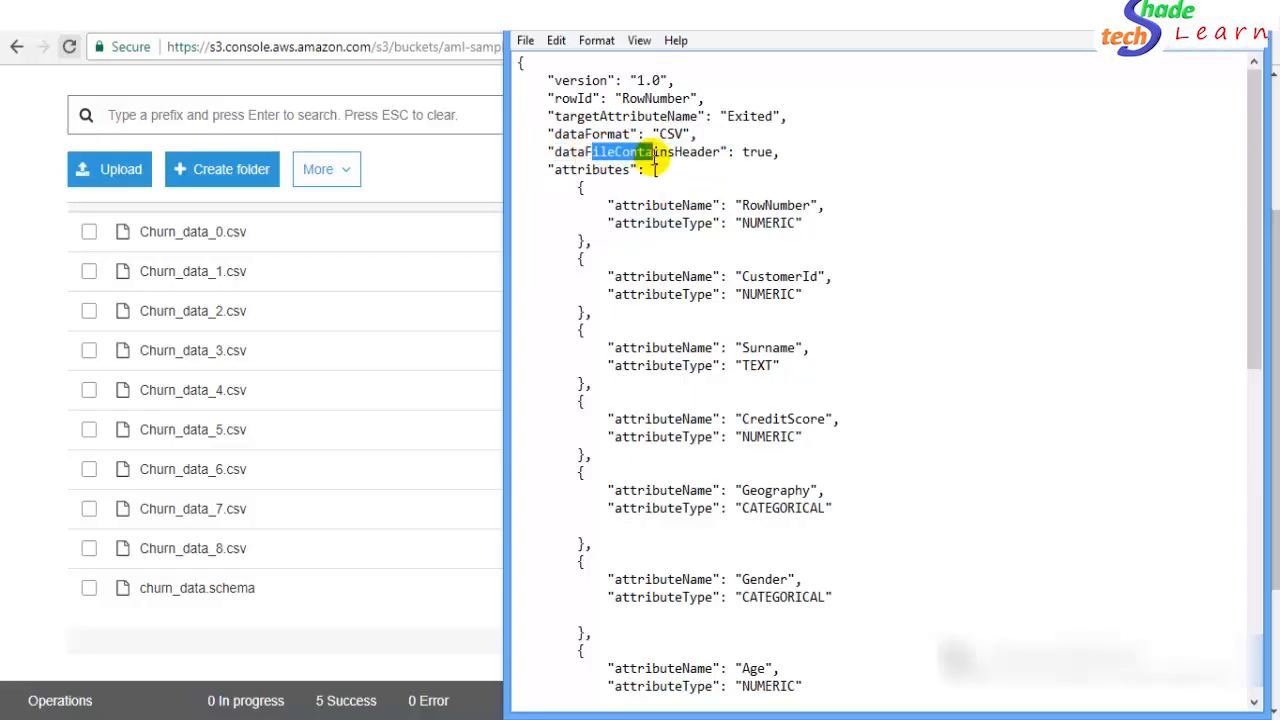
double_click(757, 152)
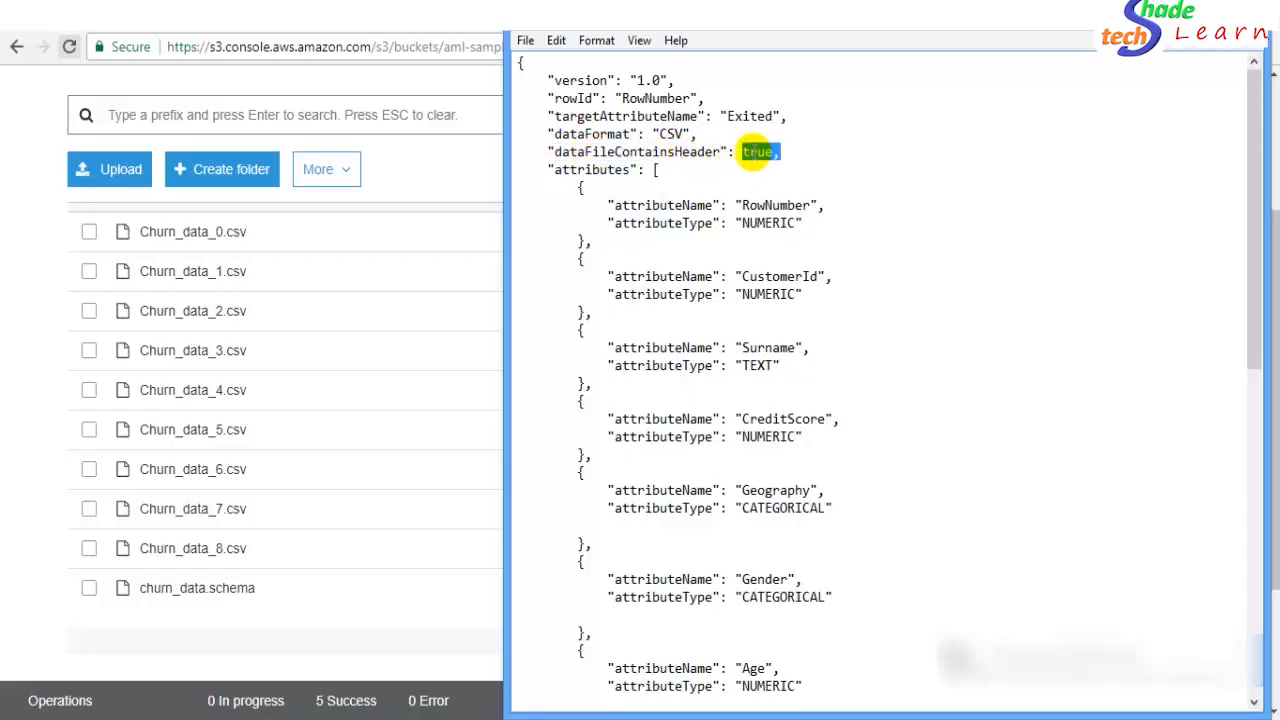
click(757, 152)
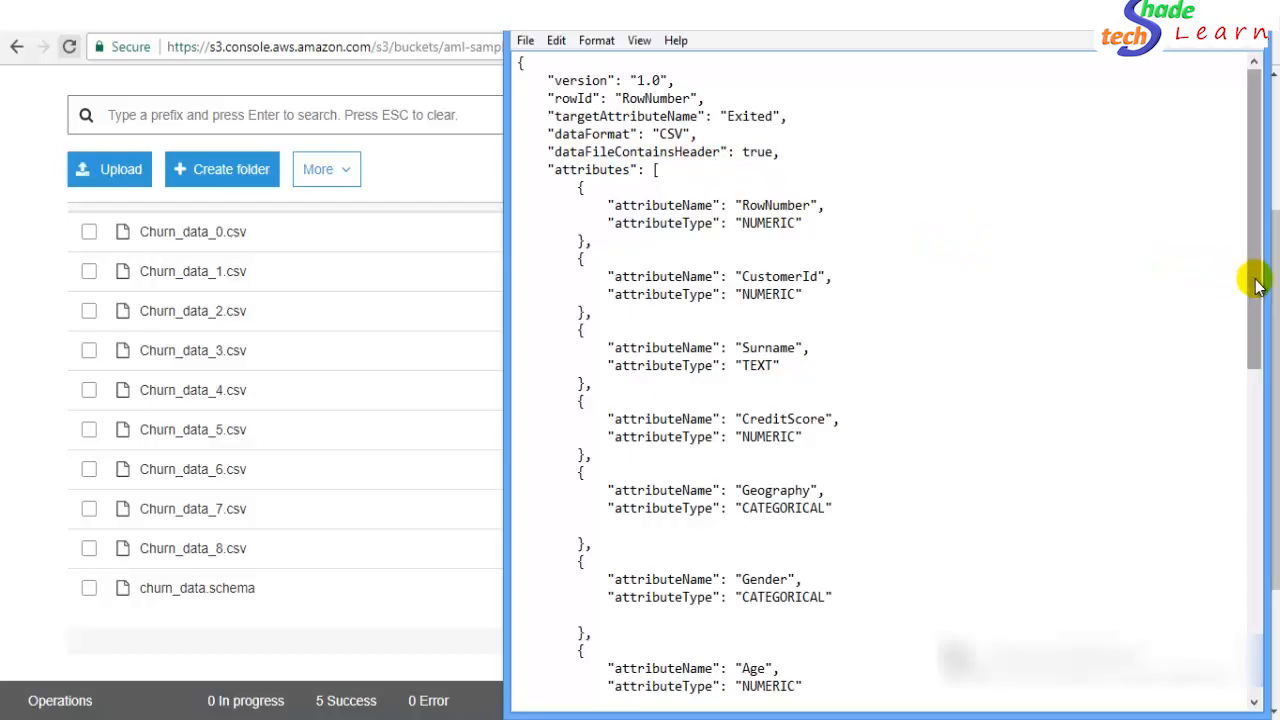
- Scroll through the schema attributes, pointing out CustomerId and Surname's TEXT type
drag(1255, 283, 1255, 290)
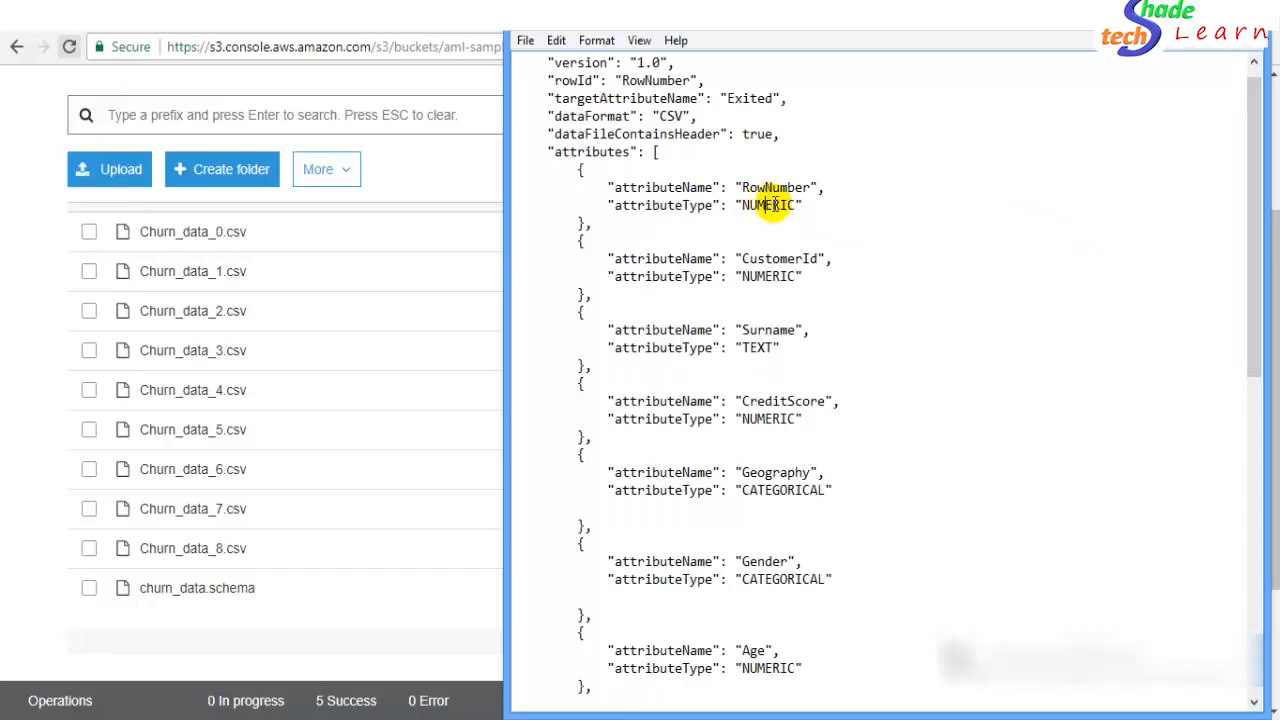
click(814, 237)
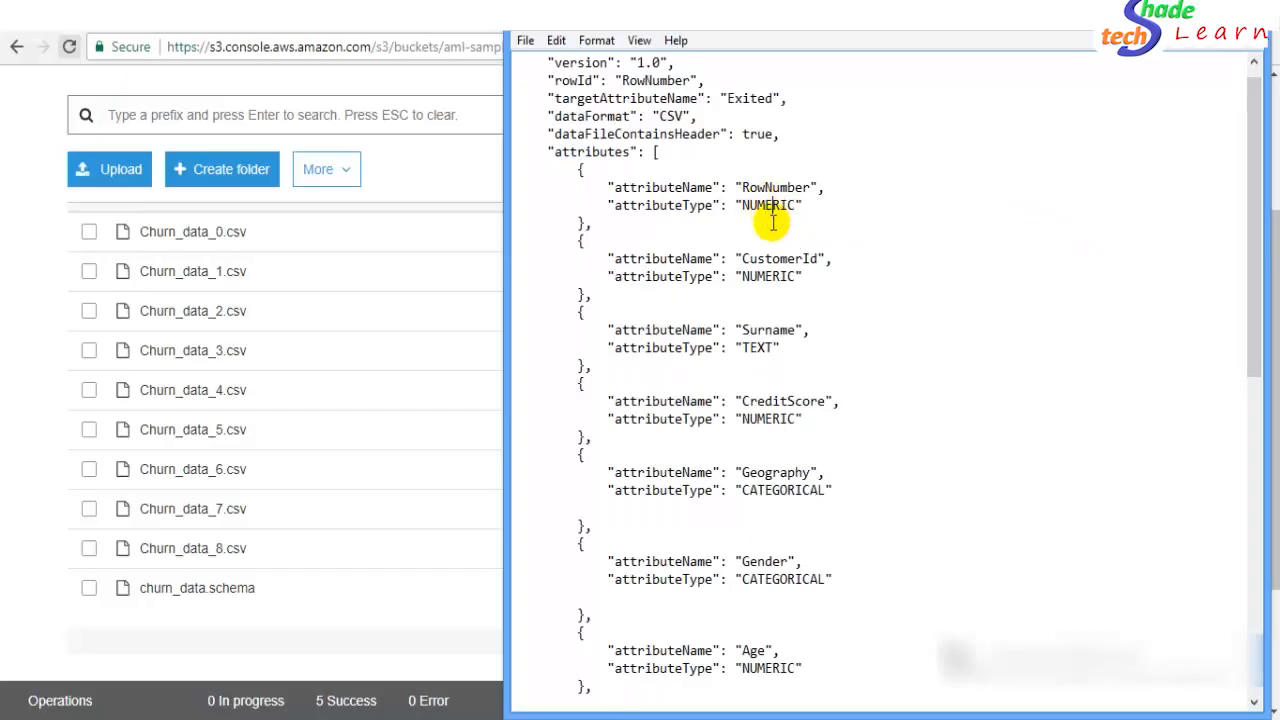
mouse_move(1249, 357)
mouse_down()
mouse_move(1249, 531)
mouse_move(1249, 349)
mouse_up()
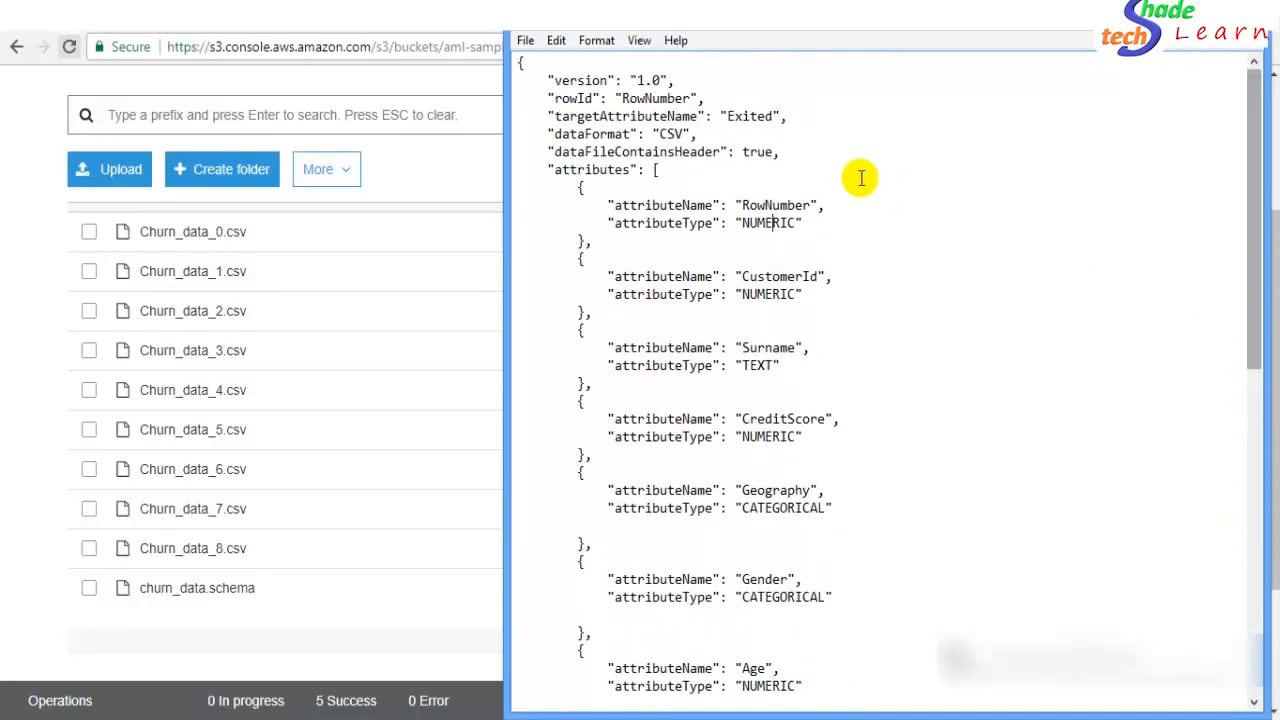
click(772, 240)
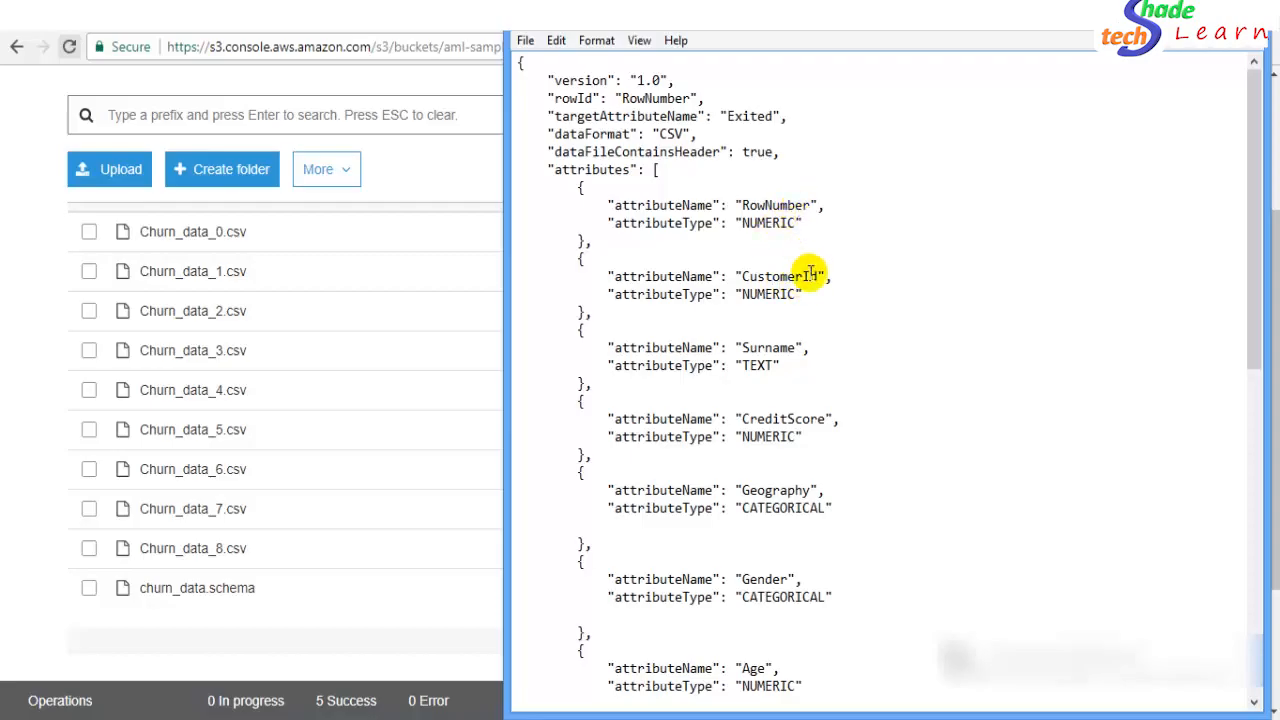
click(812, 276)
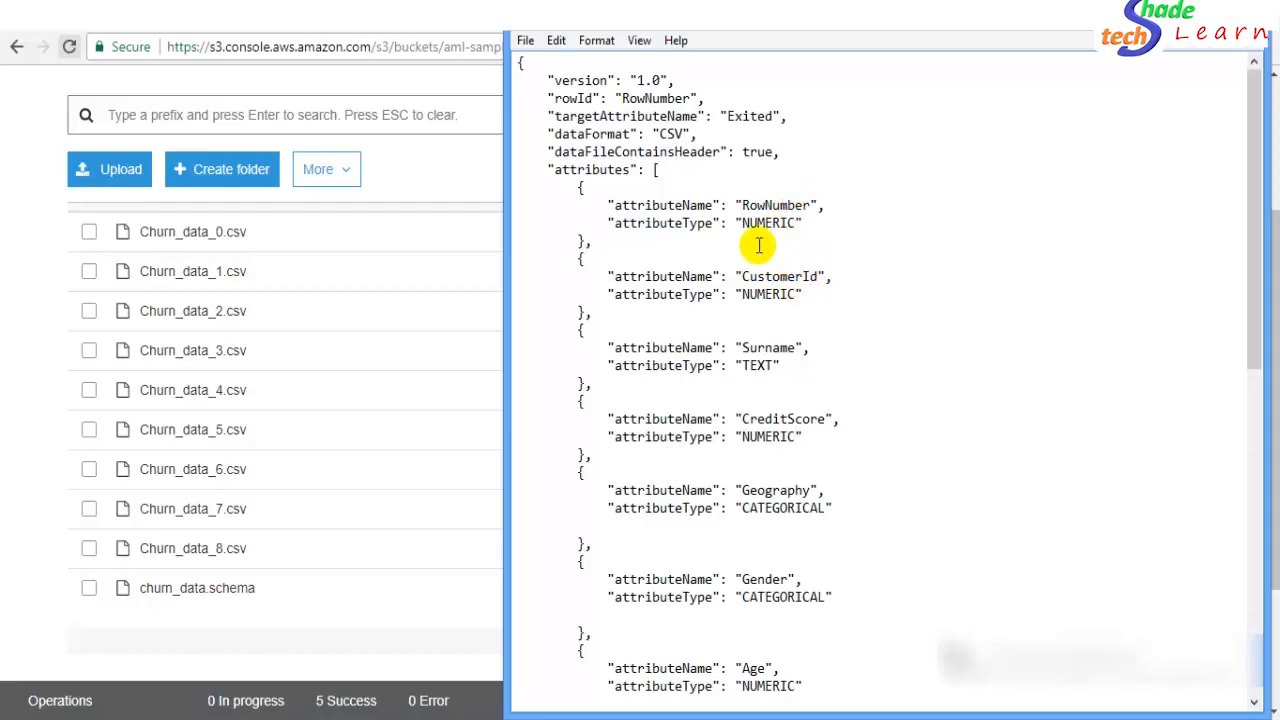
click(759, 243)
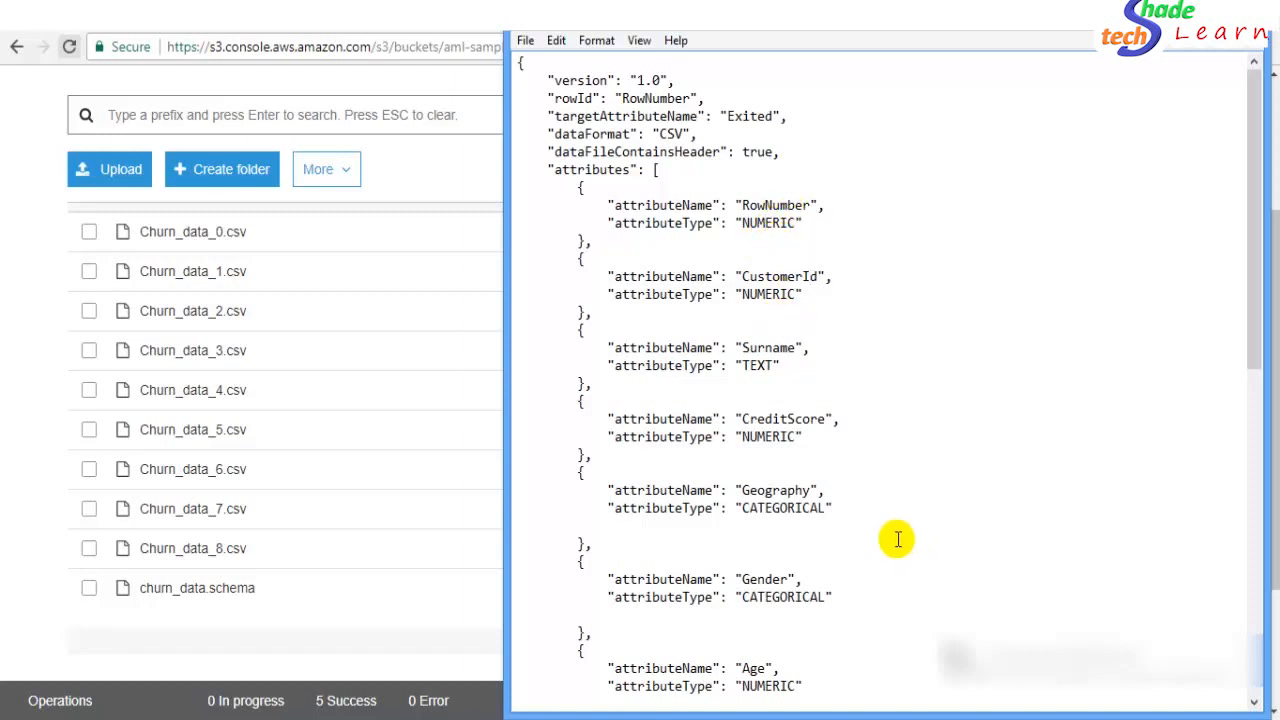
drag(1248, 362, 1250, 395)
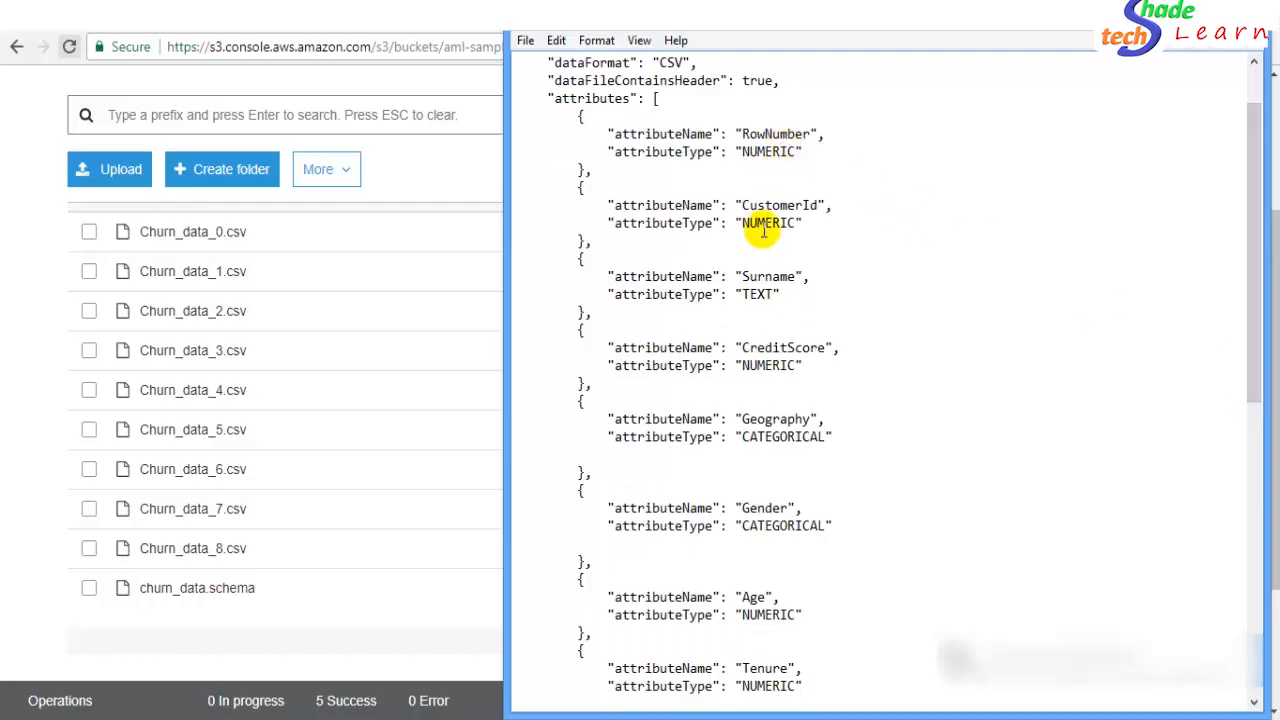
click(757, 294)
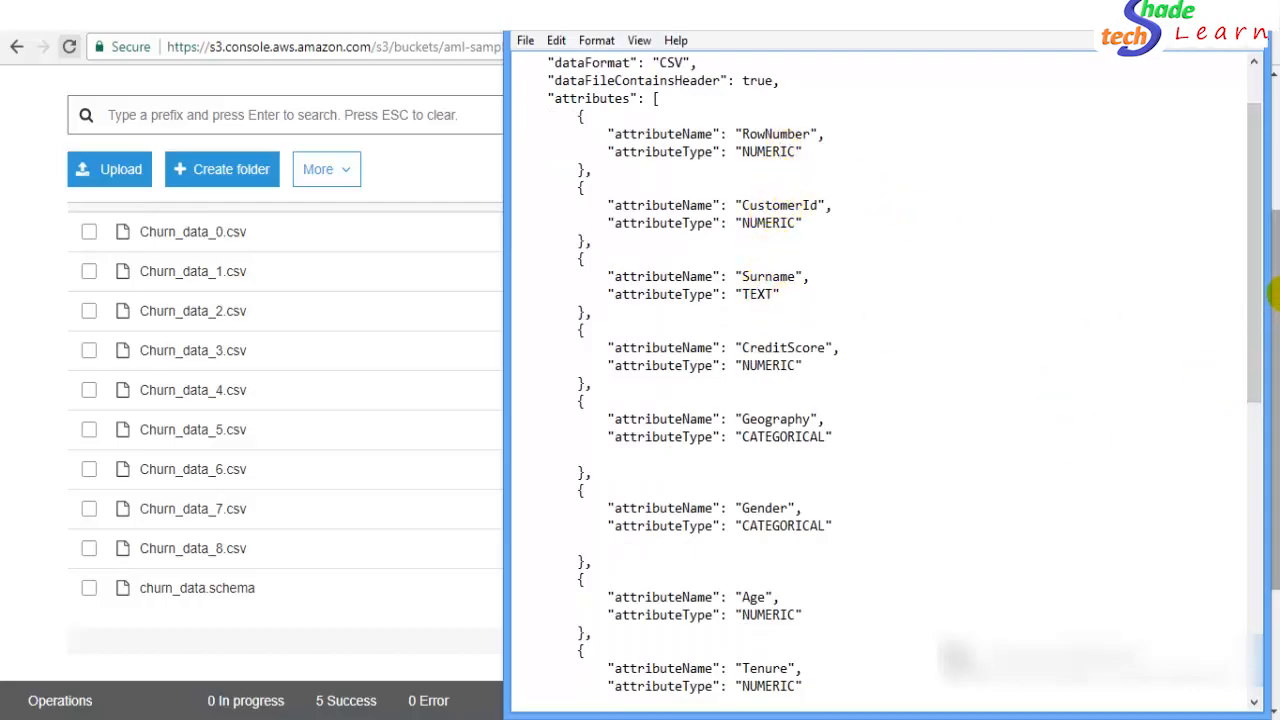
- Point out the Gender, Geography and HasCreditCard BINARY attributes
drag(1256, 327, 1256, 395)
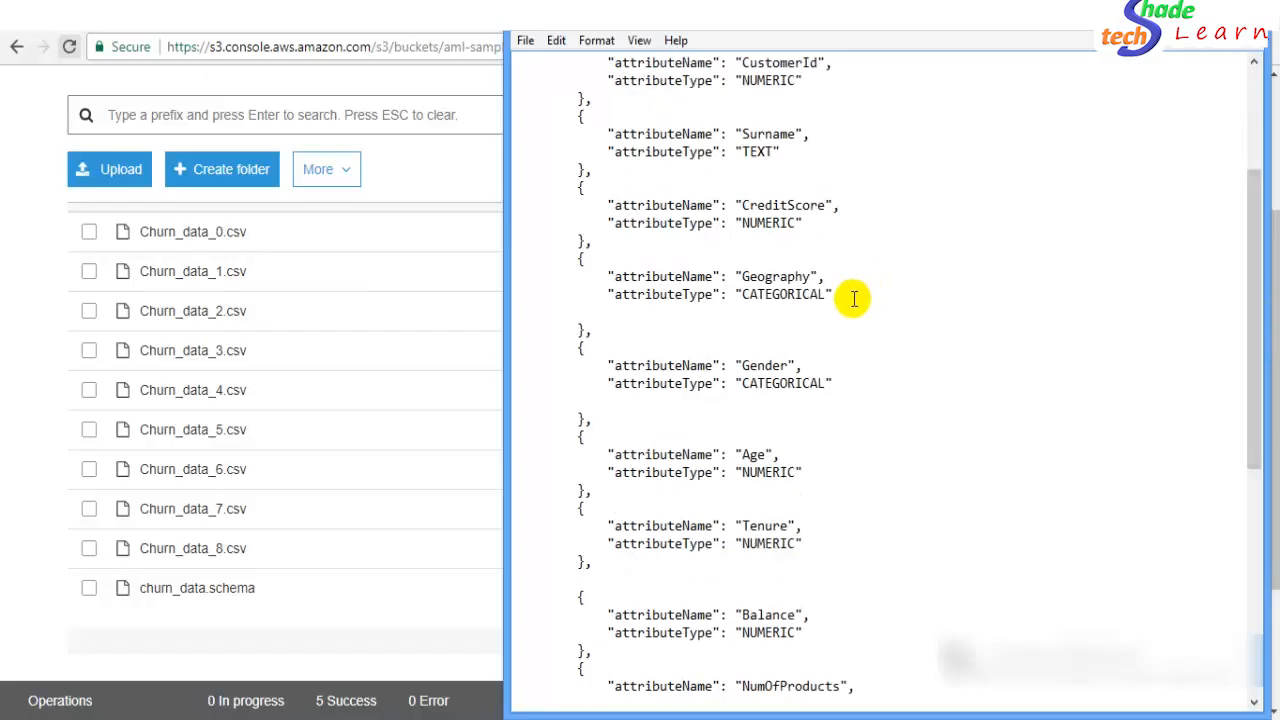
click(766, 365)
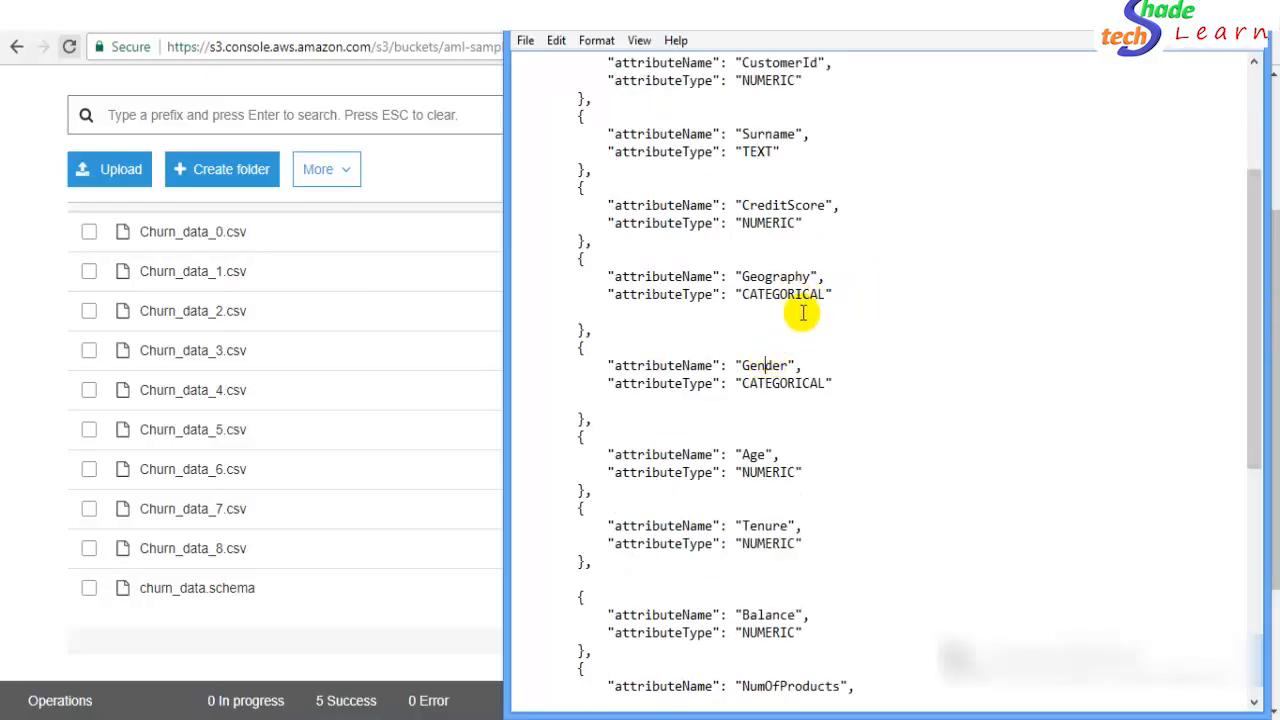
click(848, 280)
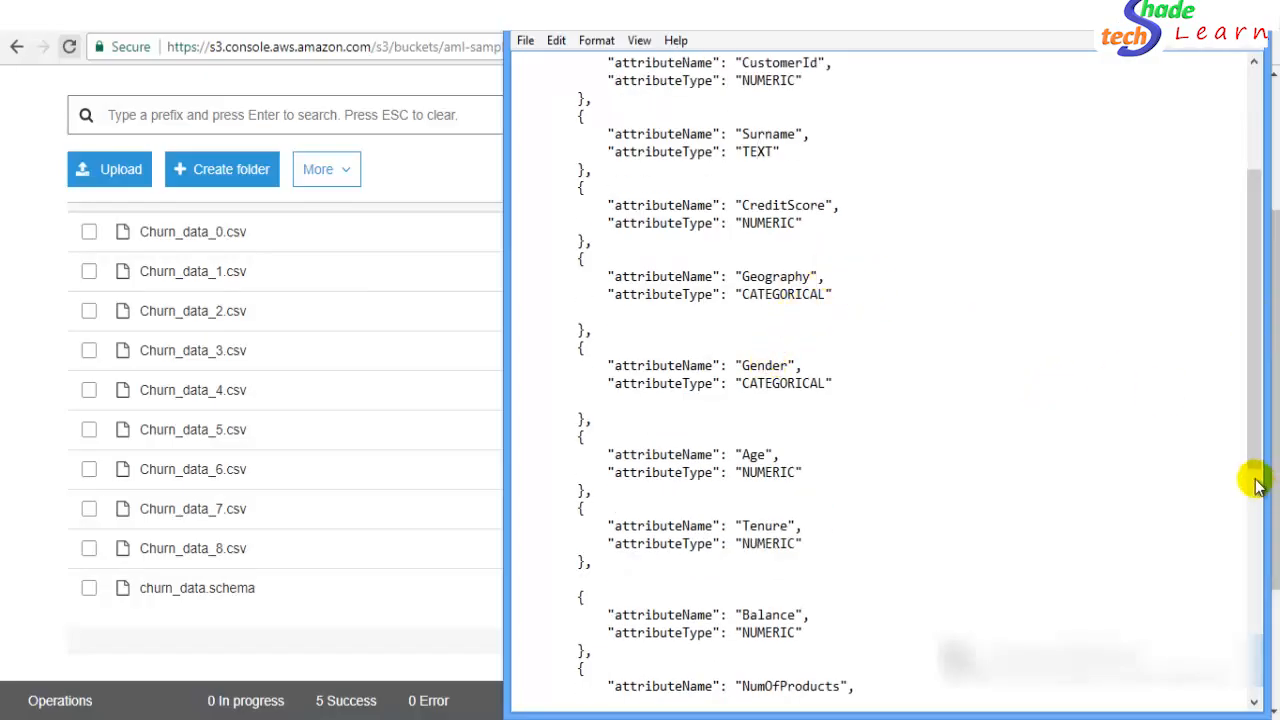
drag(1254, 461, 1254, 510)
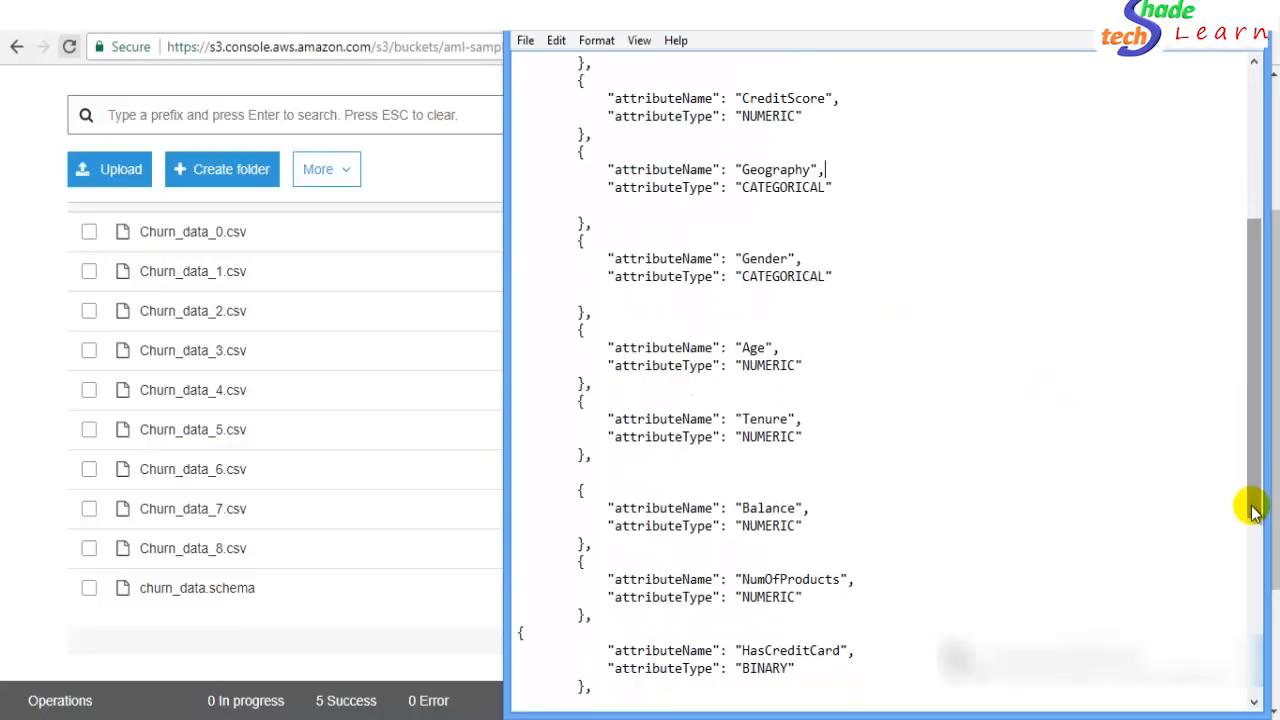
drag(1250, 553, 1250, 648)
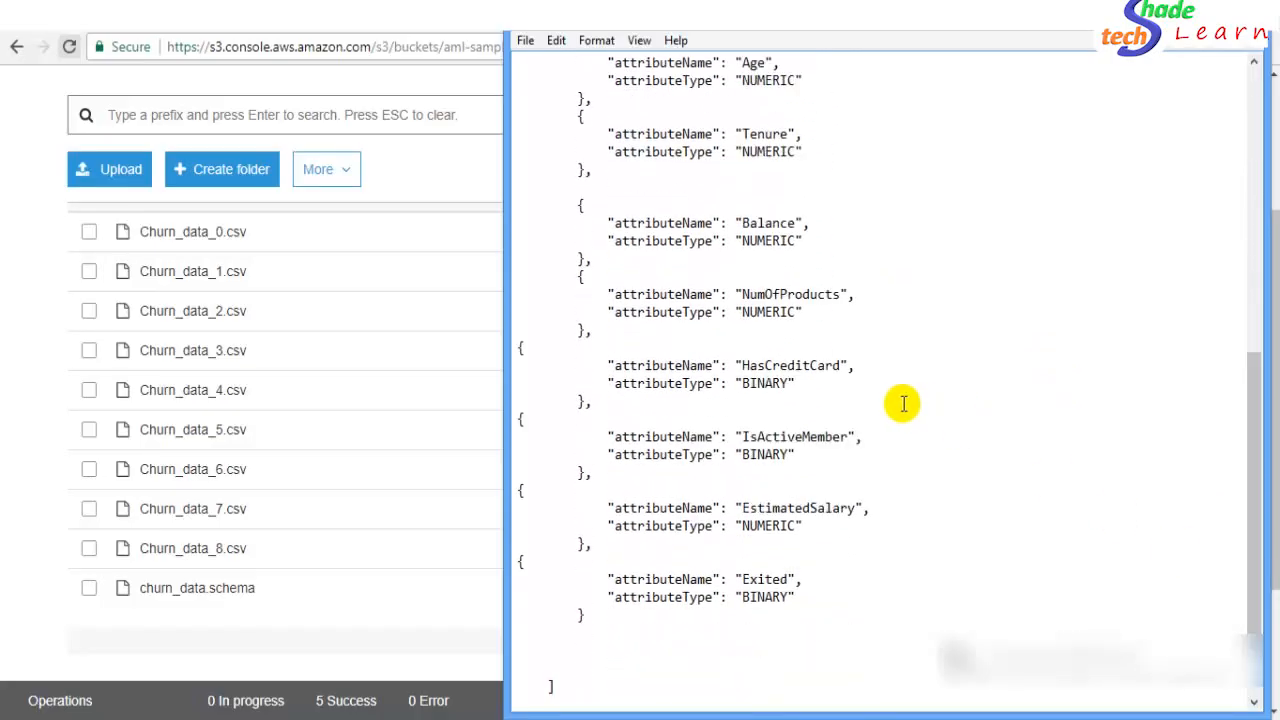
click(763, 383)
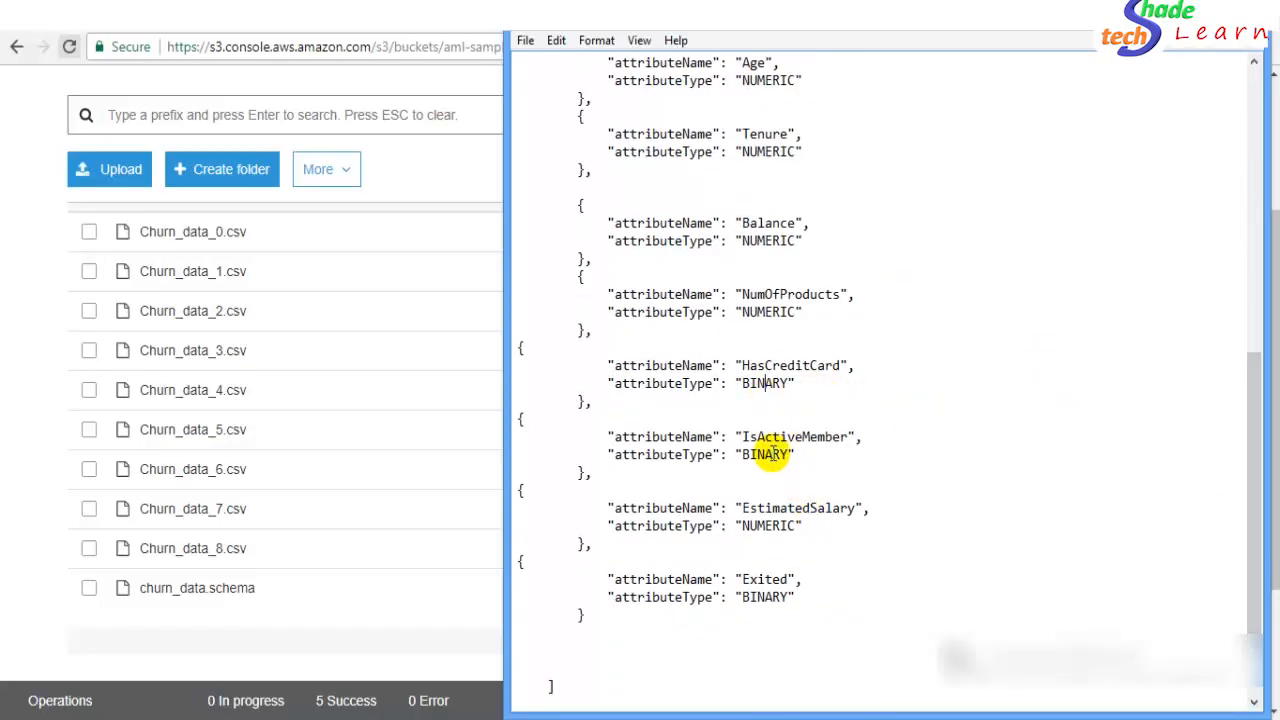
- Highlight the Exited attribute name and its BINARY type
click(785, 561)
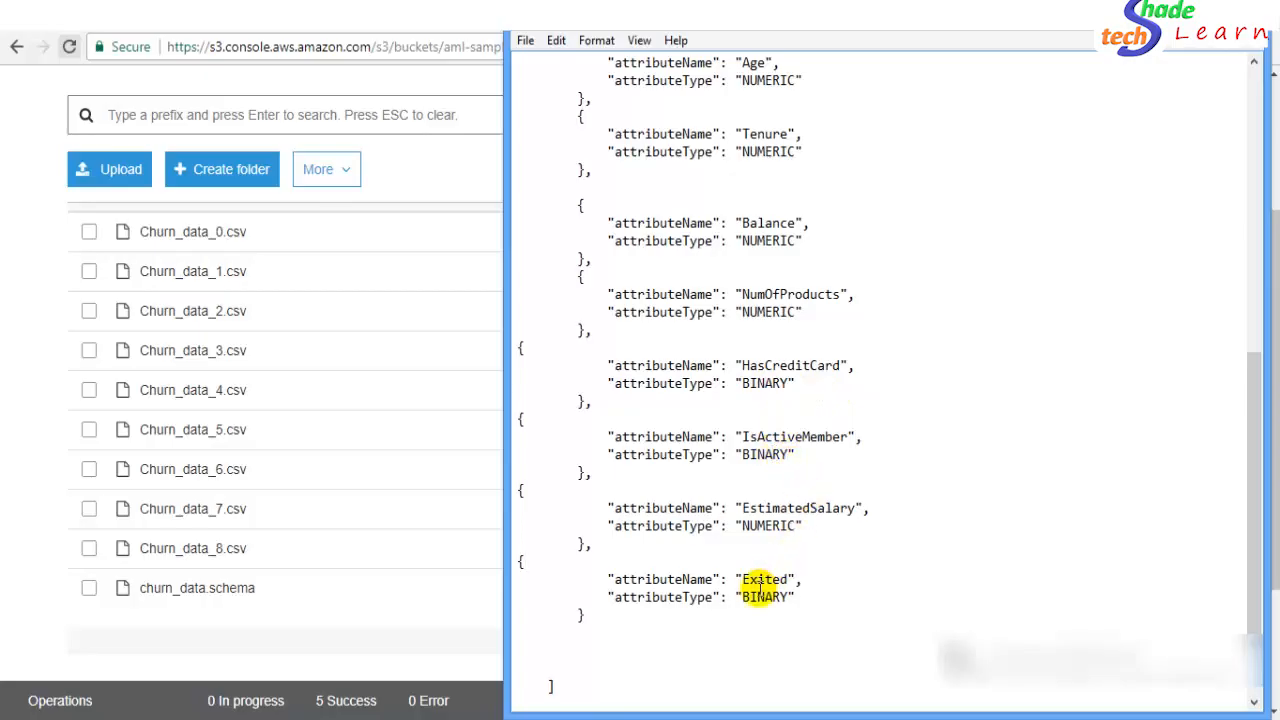
double_click(759, 590)
click(746, 582)
double_click(748, 580)
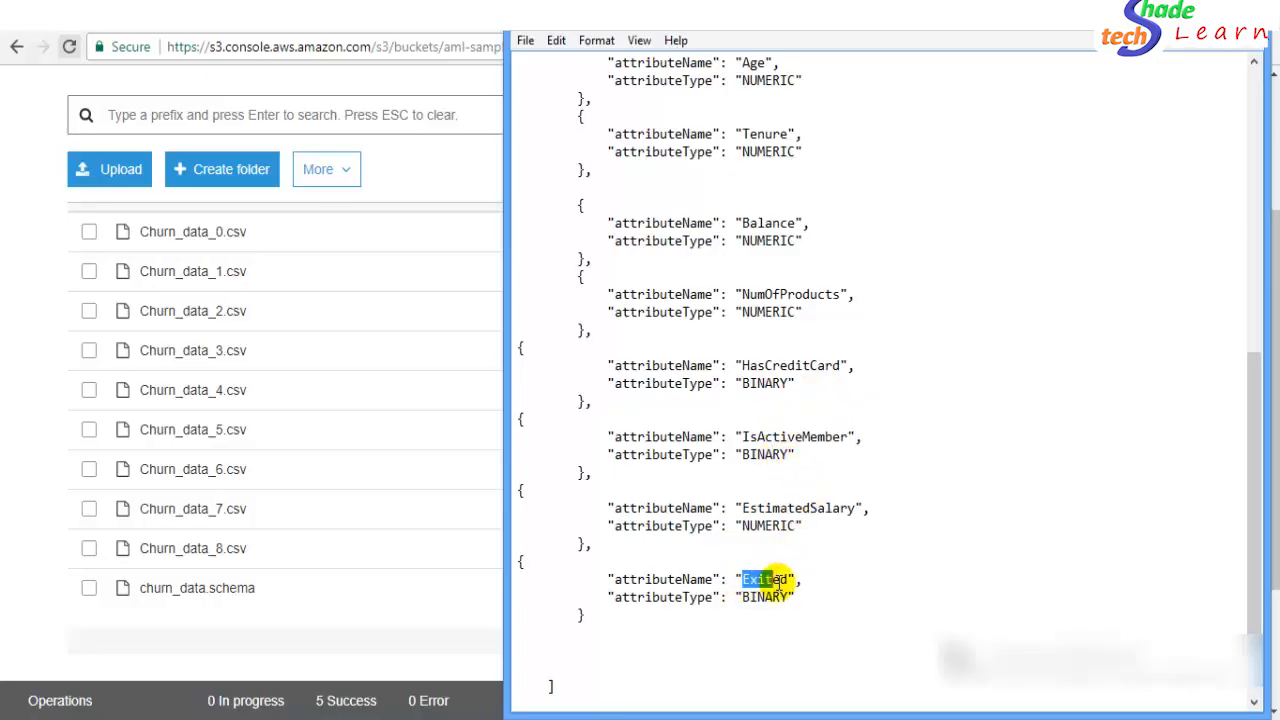
click(777, 583)
double_click(772, 598)
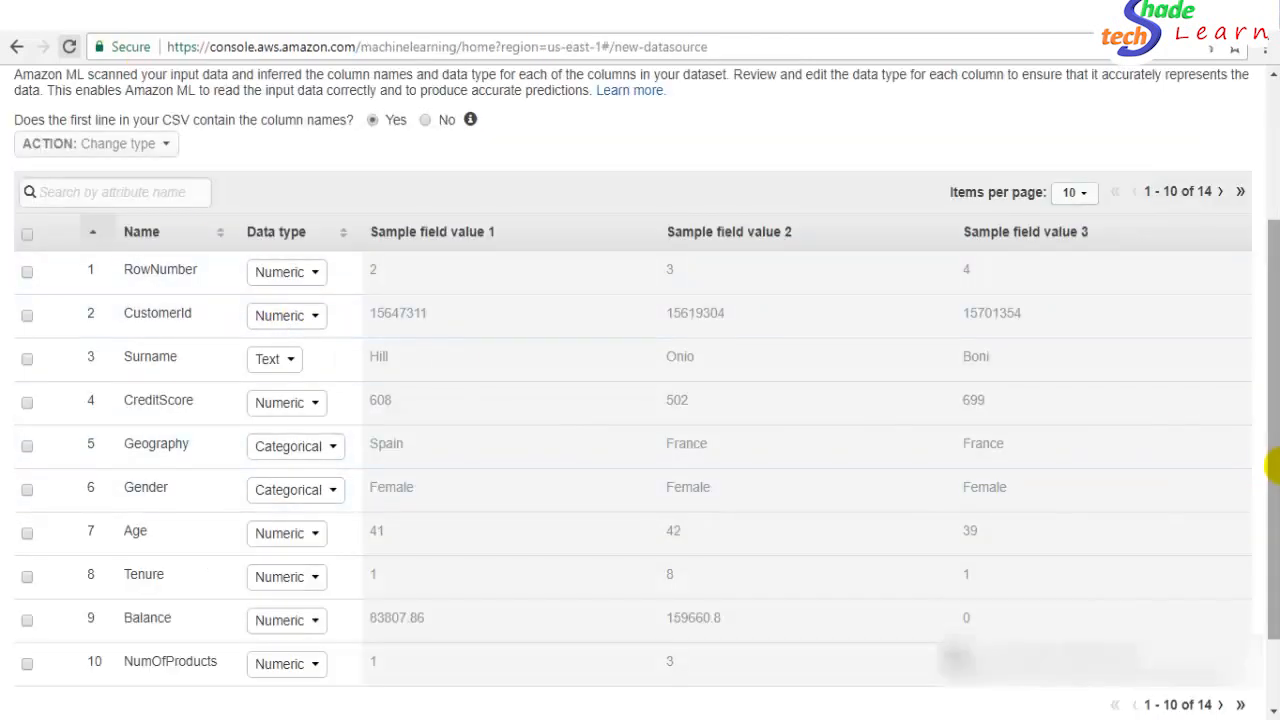
- Continue to the Target step and answer Yes to using this data for an ML model
drag(1276, 466, 1272, 588)
click(1207, 650)
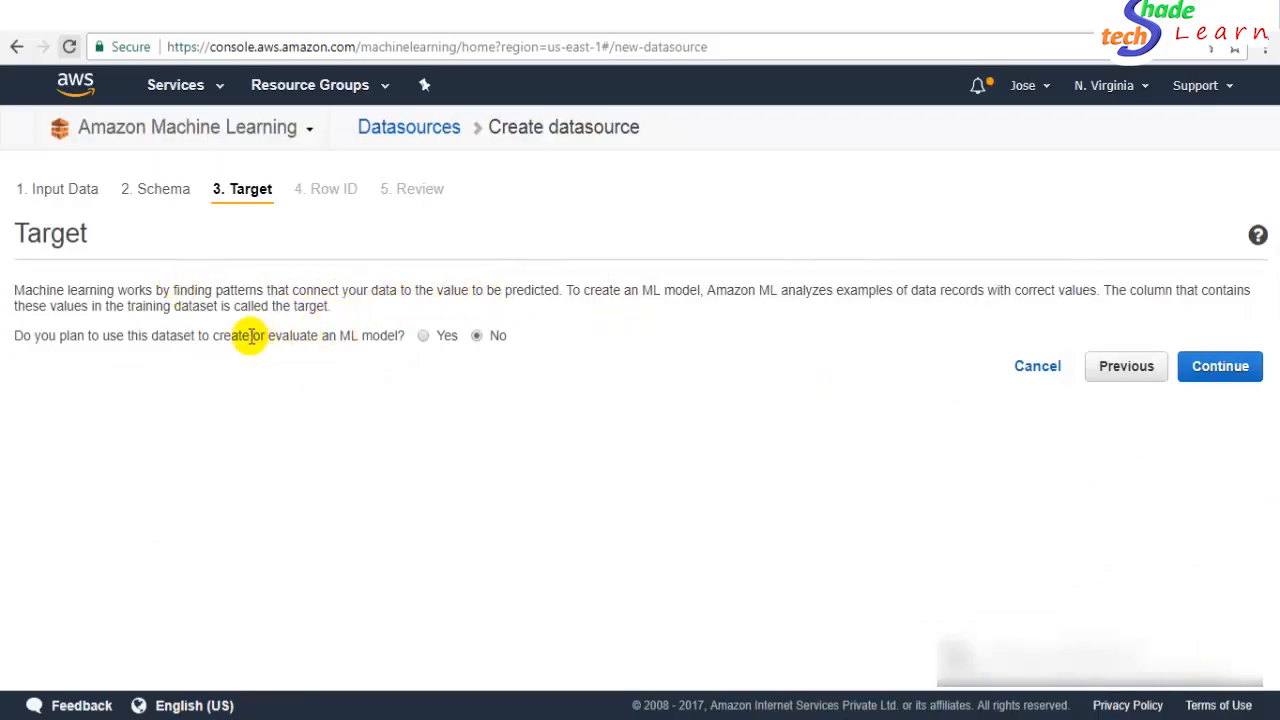
drag(181, 332, 380, 335)
click(375, 345)
click(380, 335)
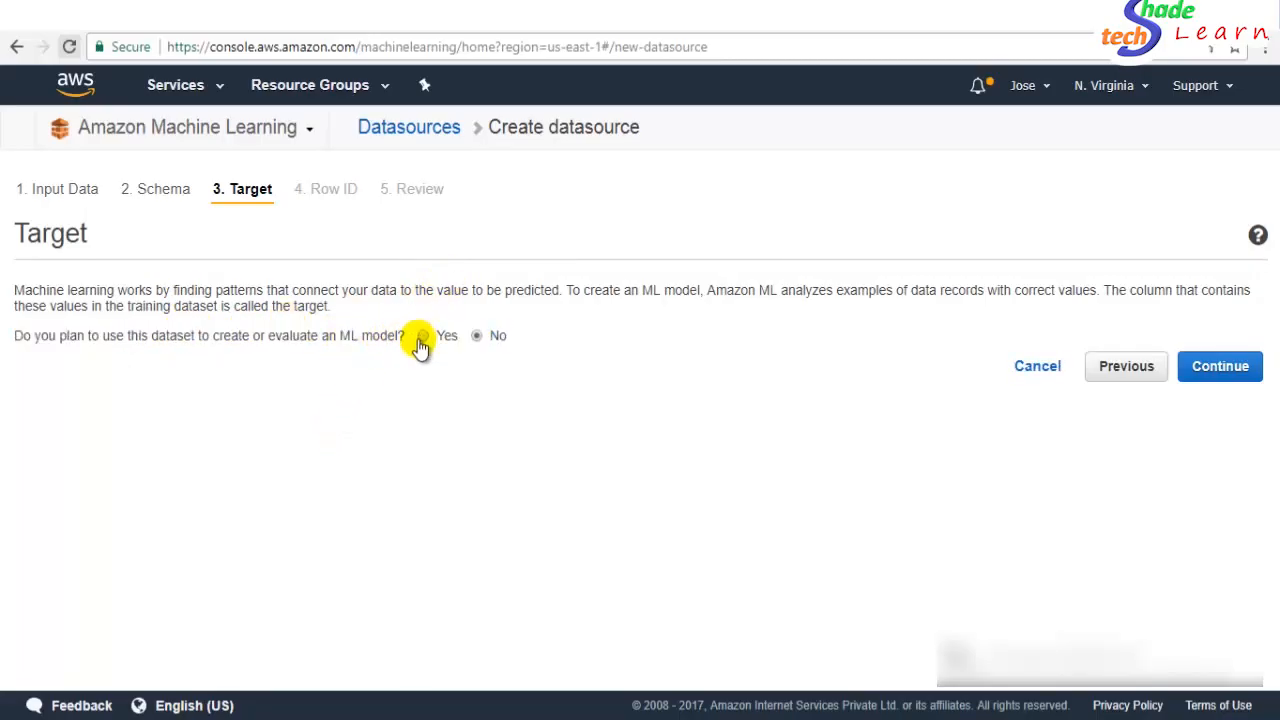
click(422, 338)
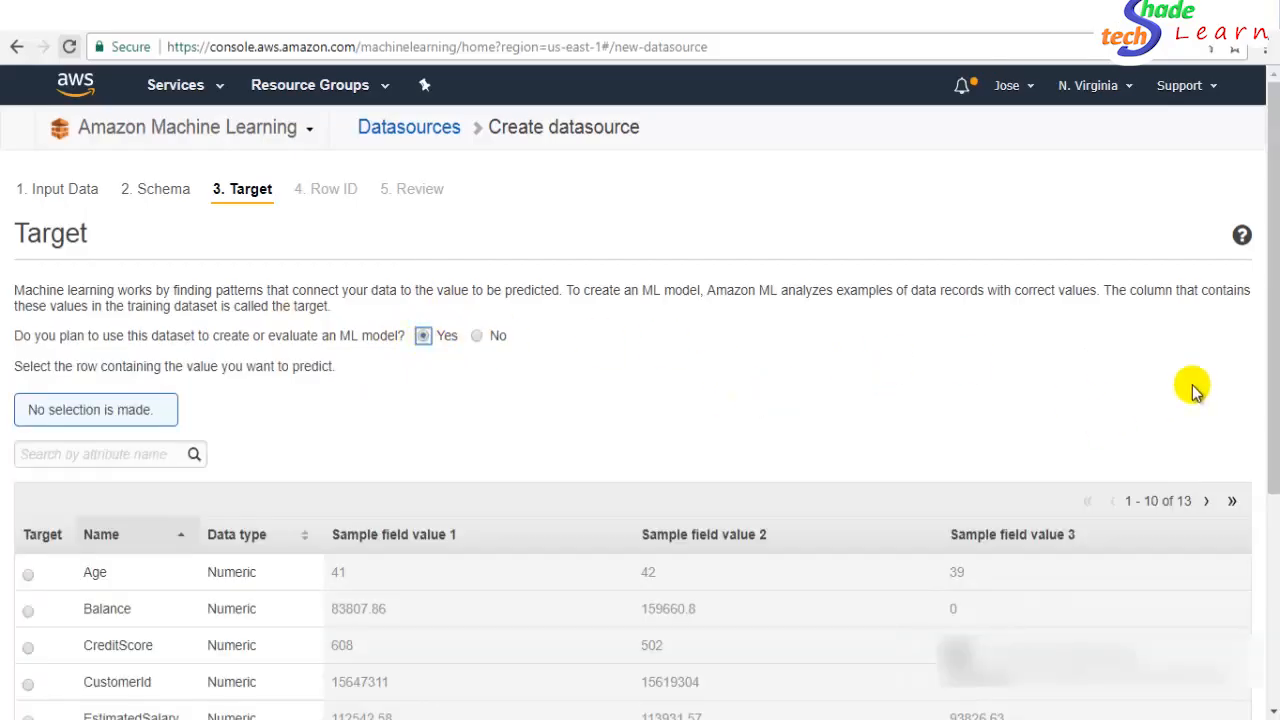
- Make Exited the prediction target, paging through attributes 1-10 and 11-13
drag(1270, 372, 1273, 576)
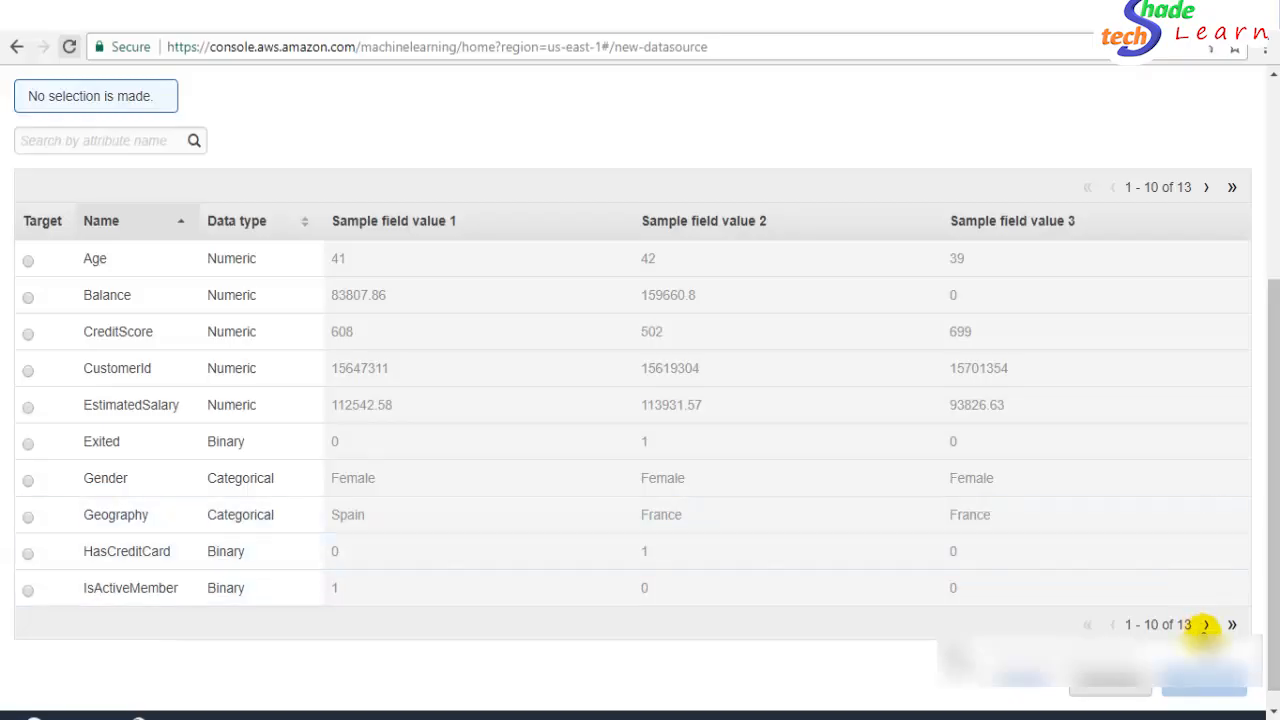
click(1205, 624)
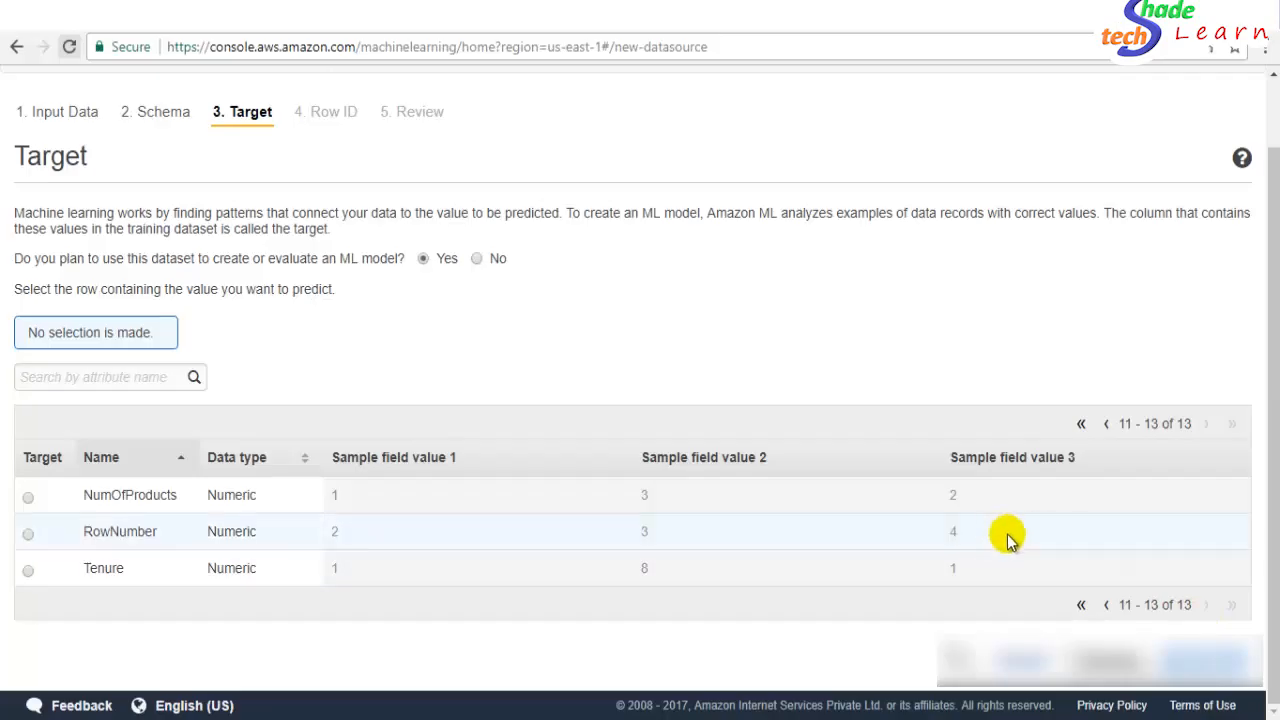
click(1106, 607)
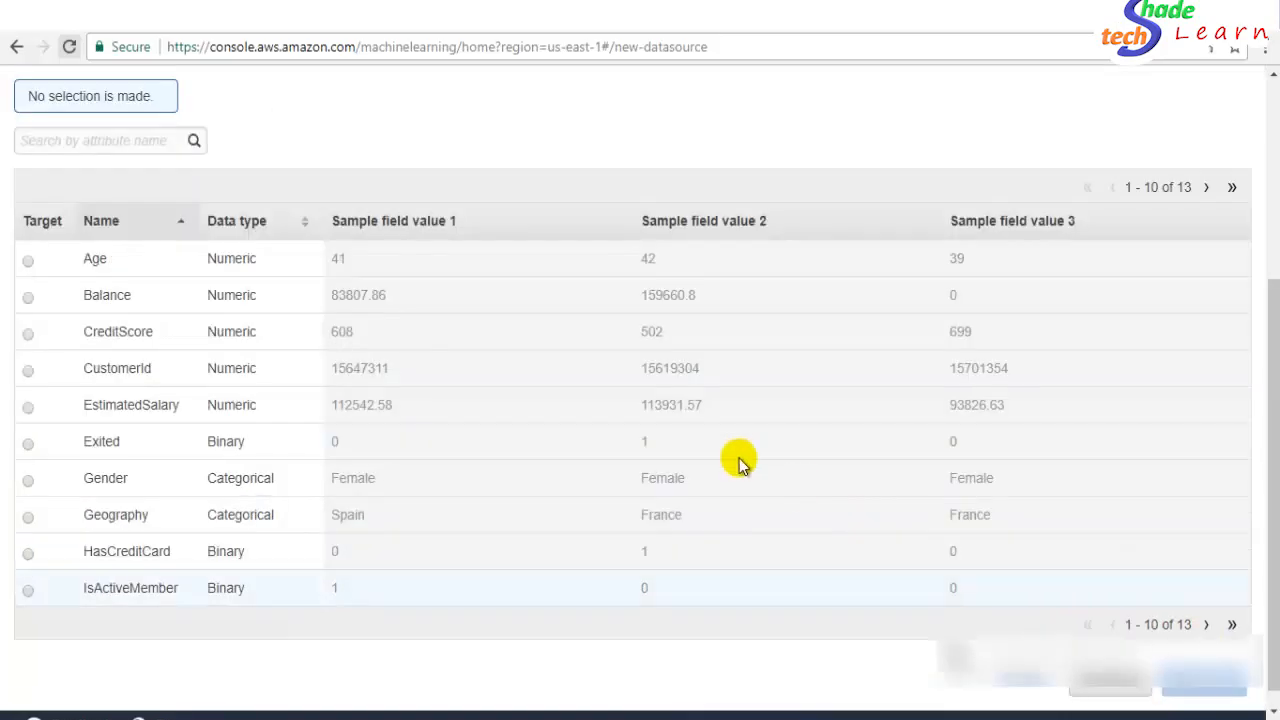
click(28, 442)
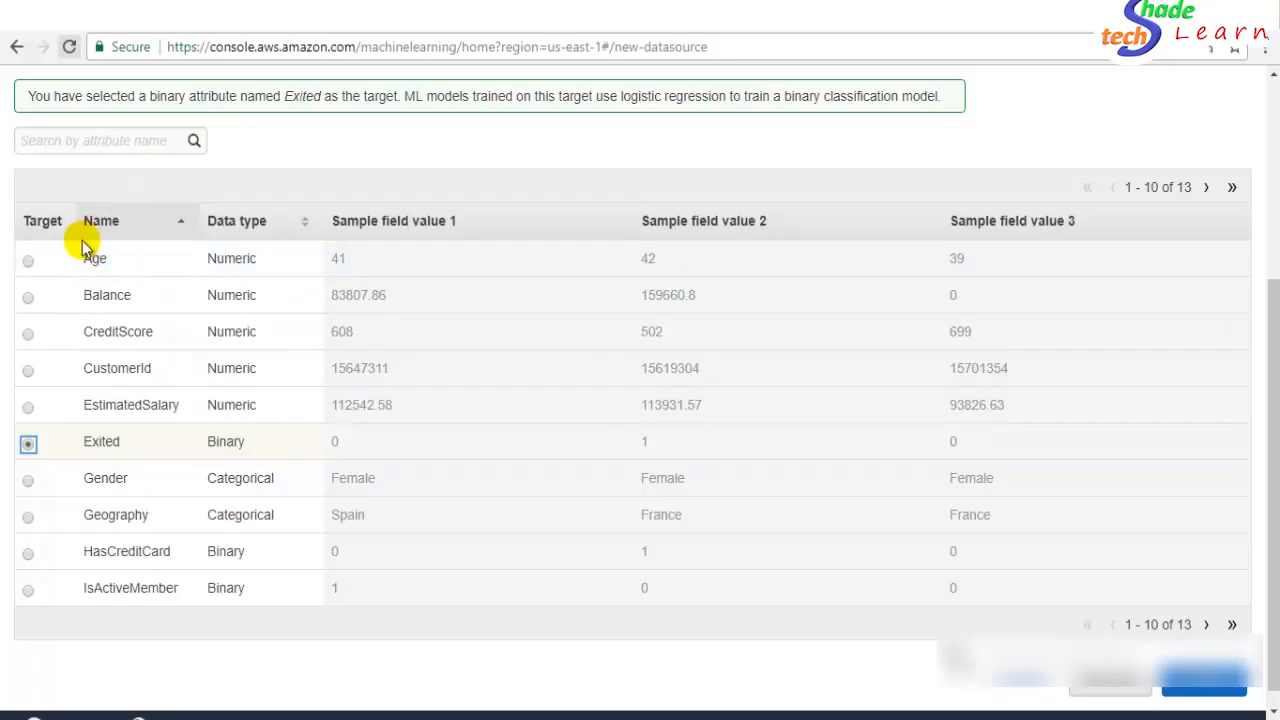
click(1206, 624)
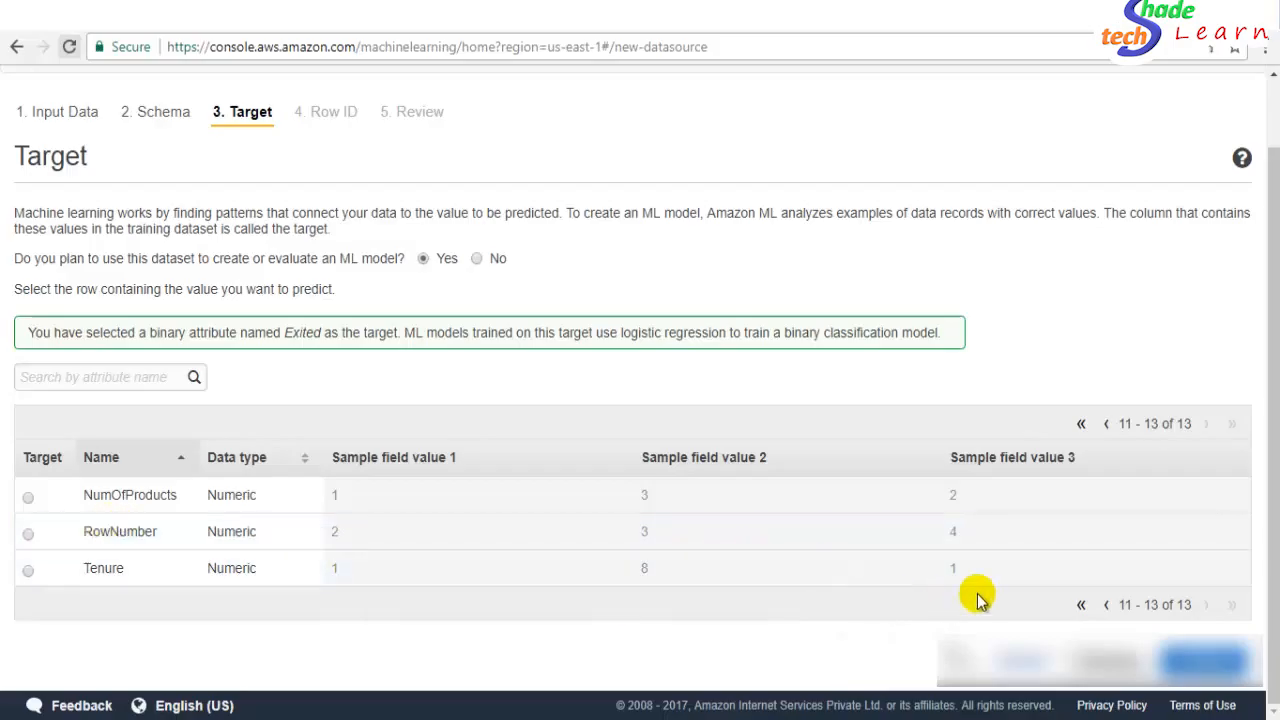
click(1108, 606)
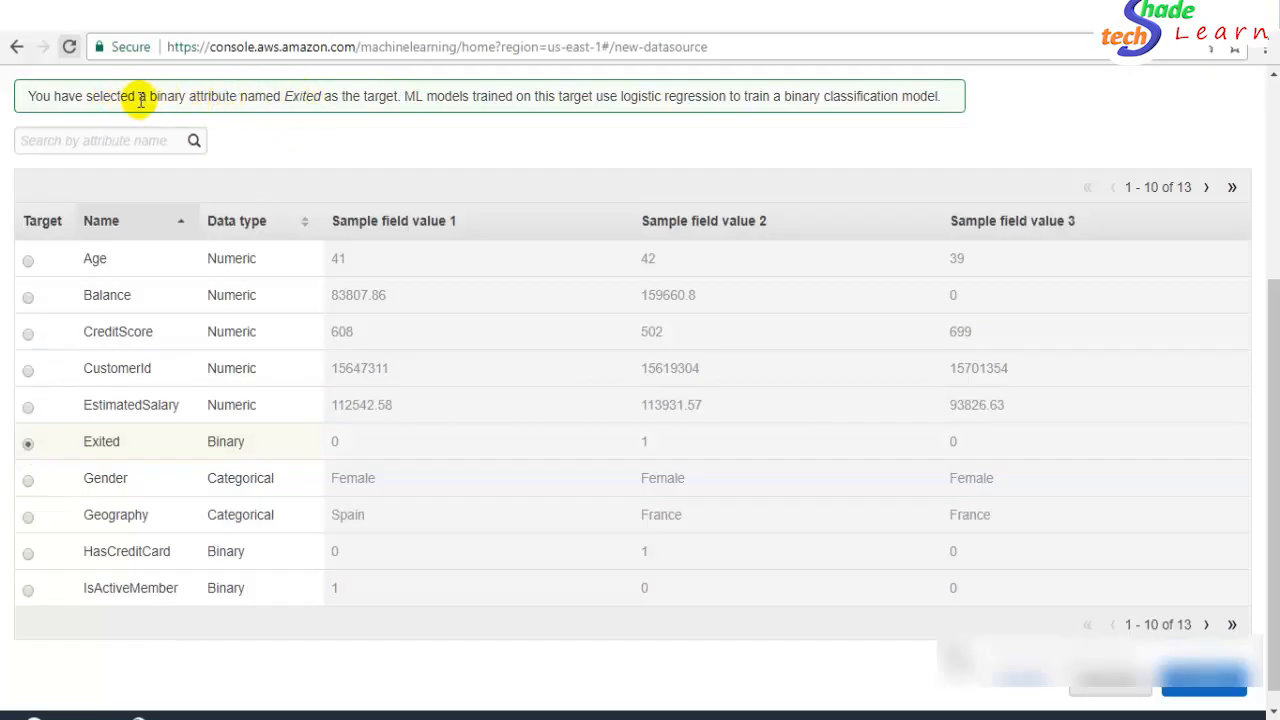
drag(1275, 378, 1275, 302)
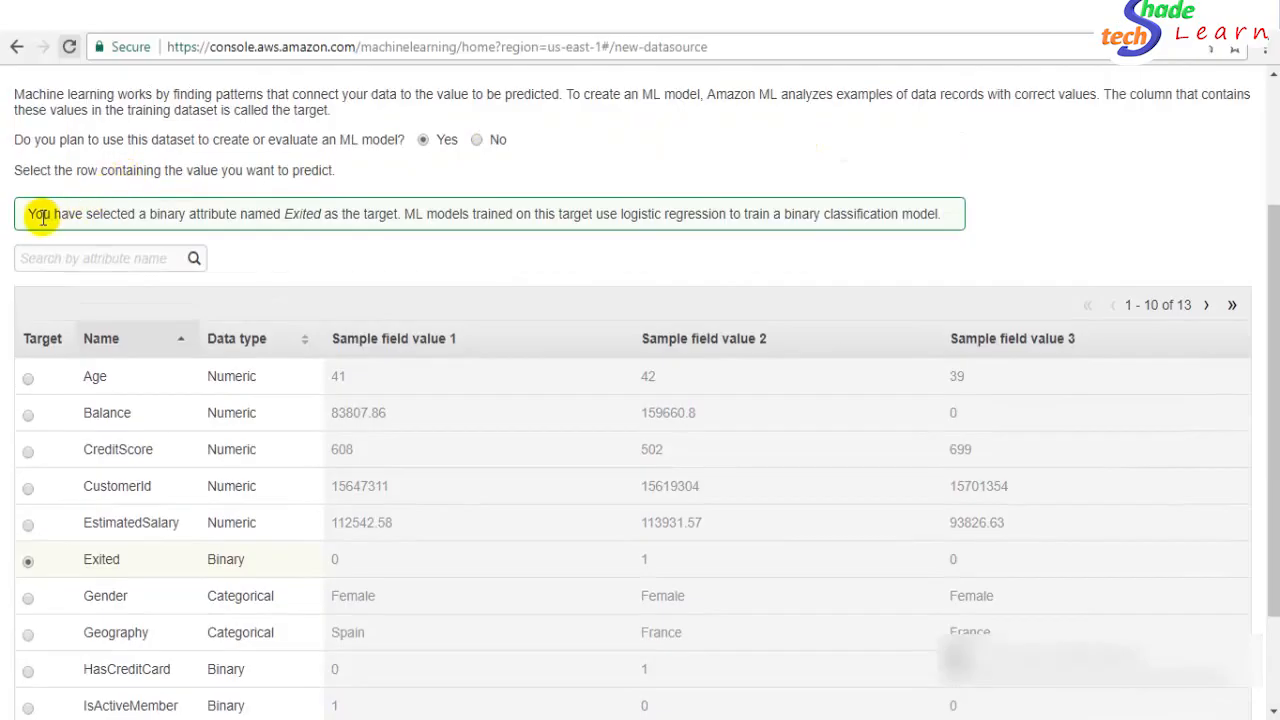
drag(37, 213, 461, 207)
click(481, 225)
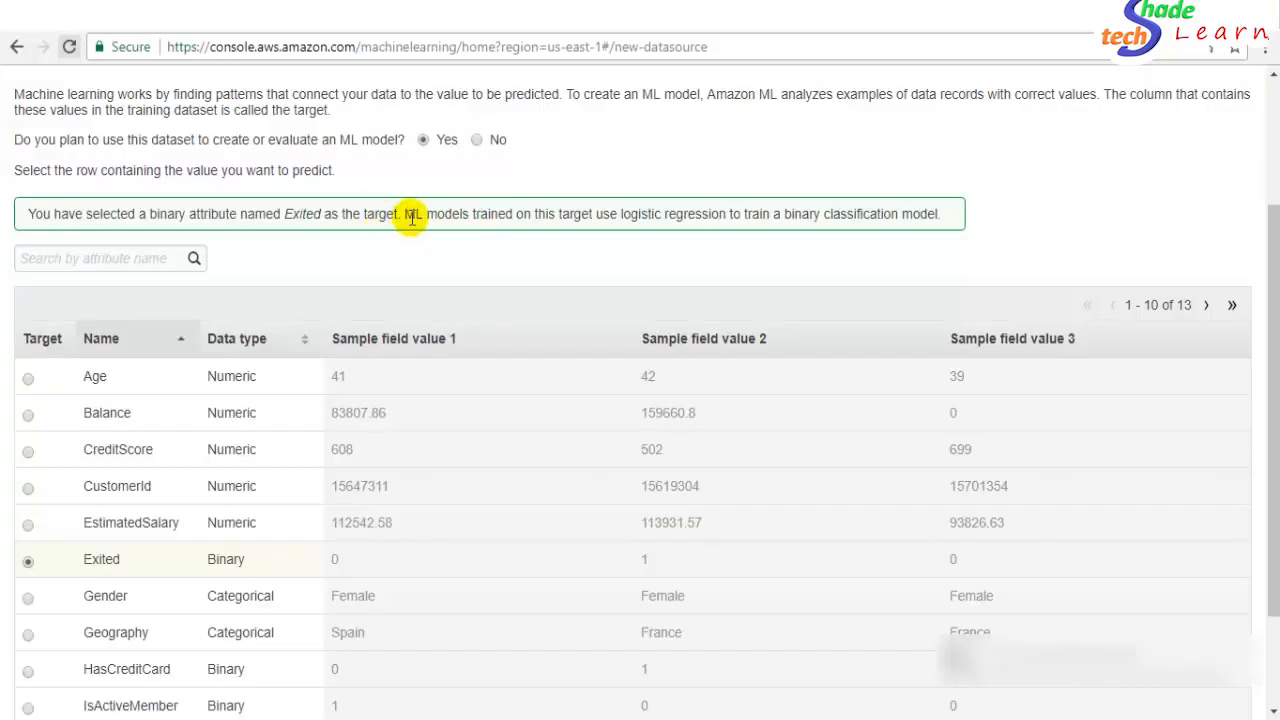
drag(413, 218, 872, 212)
click(766, 212)
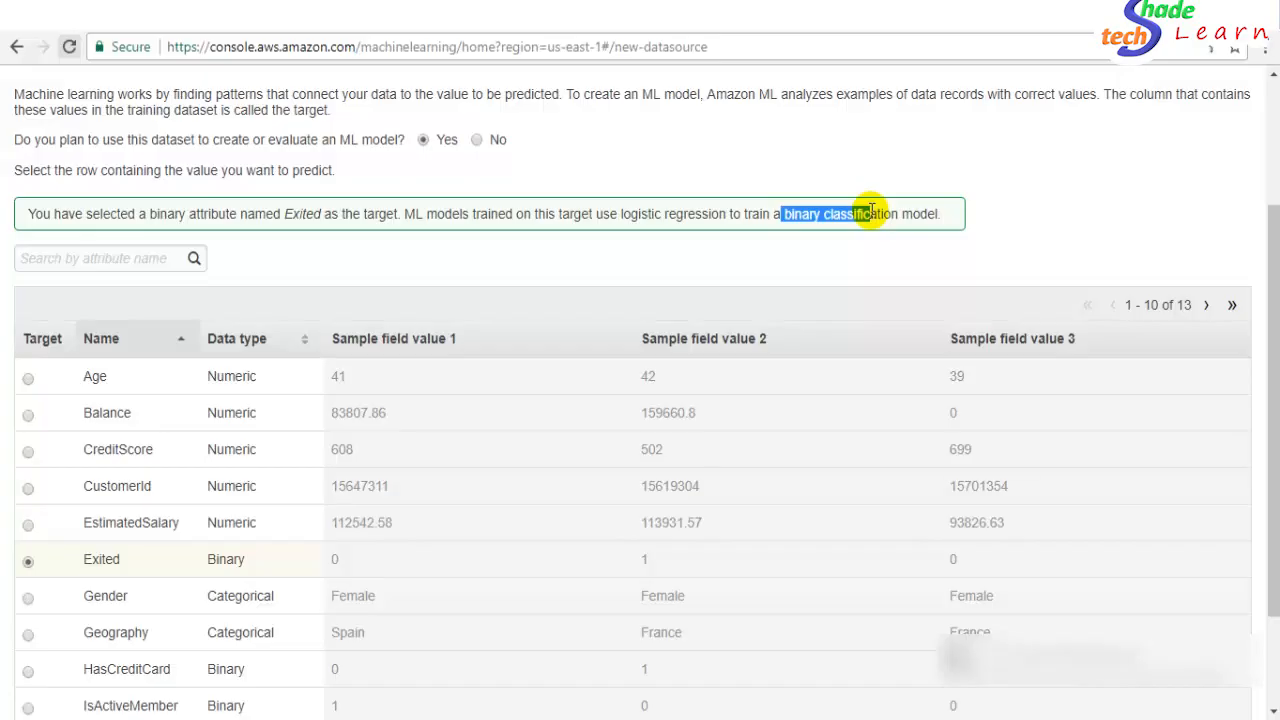
- Scroll to the bottom of the Target page and continue to the Row ID step
drag(1273, 410, 1272, 377)
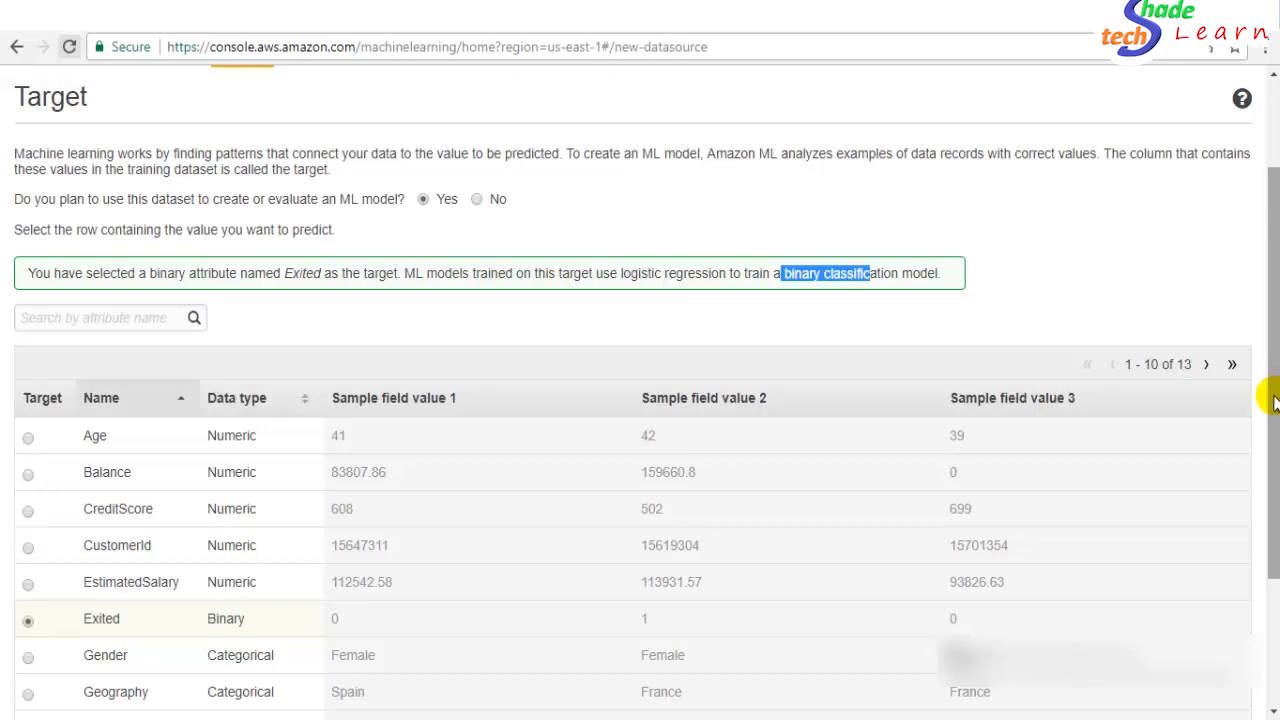
drag(1272, 378, 1274, 540)
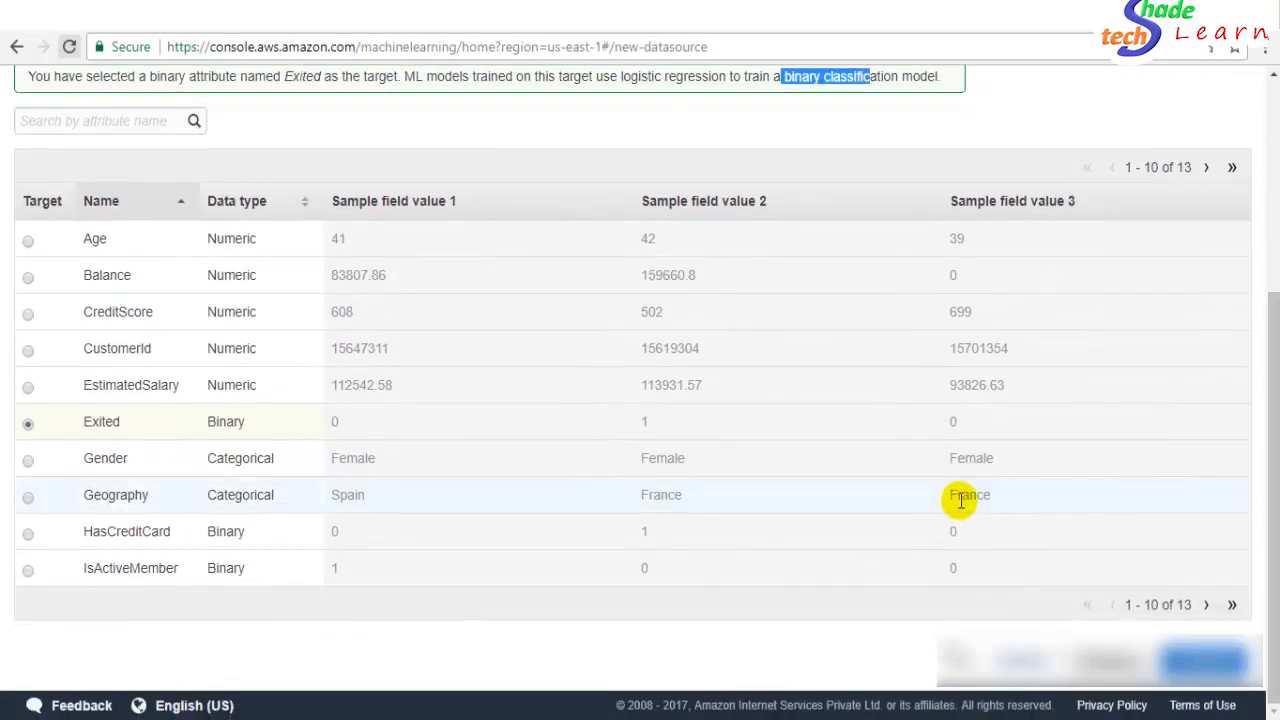
click(1200, 658)
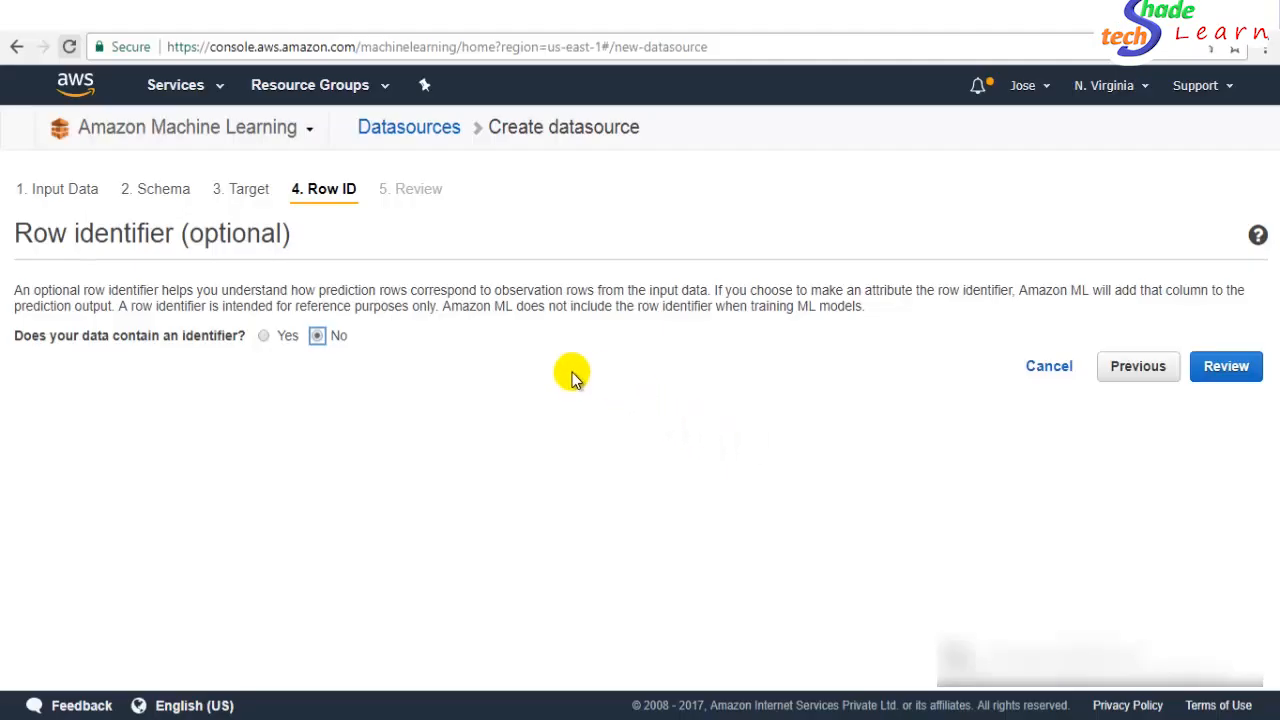
- Answer Yes to a row identifier and pick RowNumber from attributes 11-13
click(265, 337)
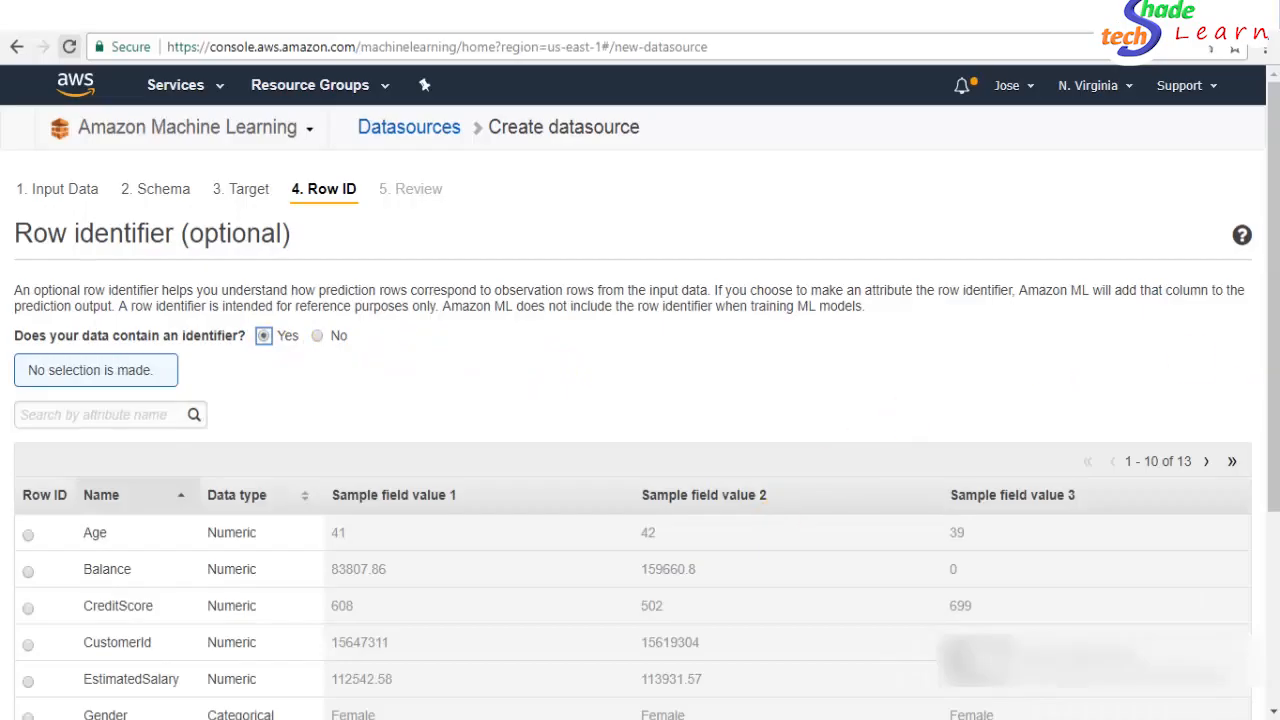
drag(1270, 395, 1272, 580)
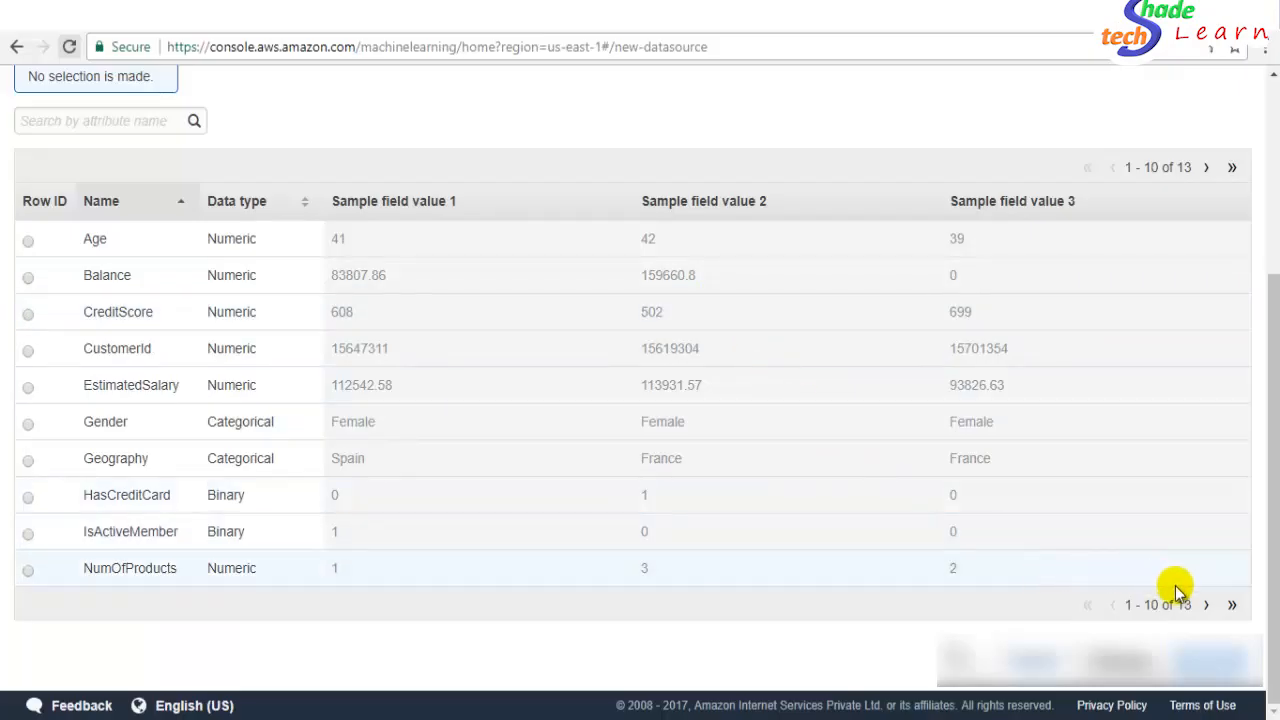
click(1206, 605)
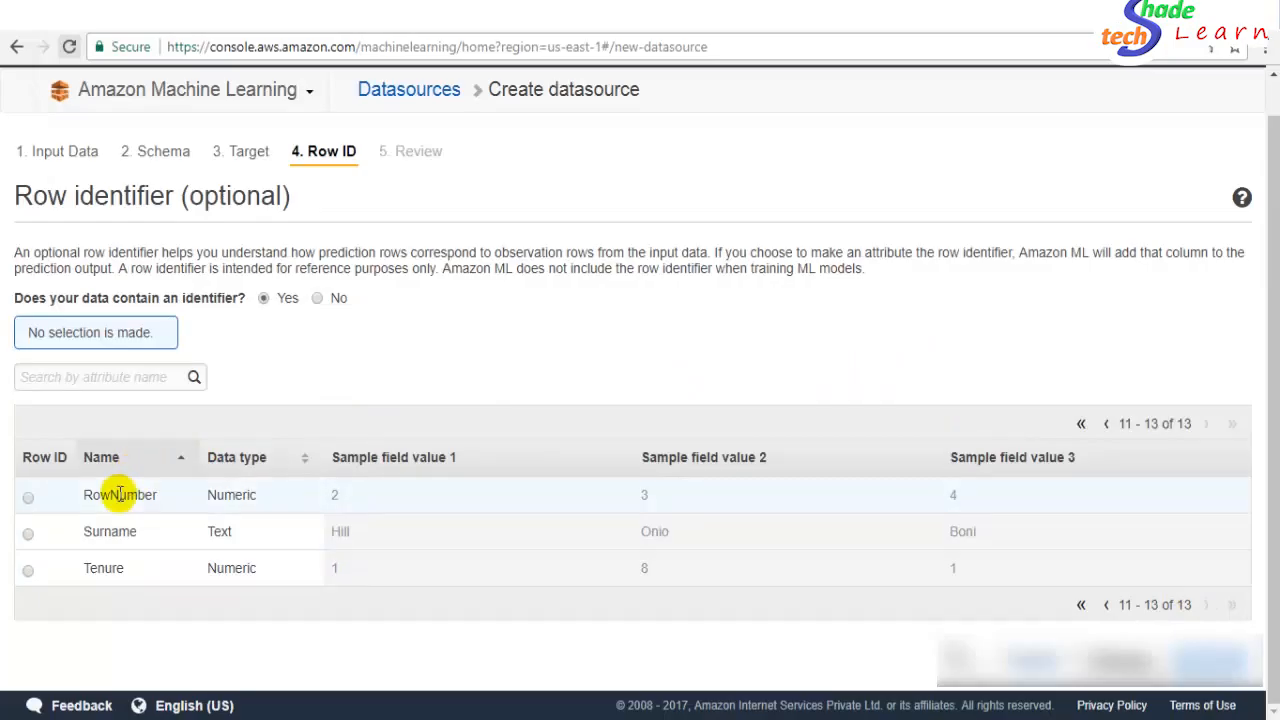
click(29, 497)
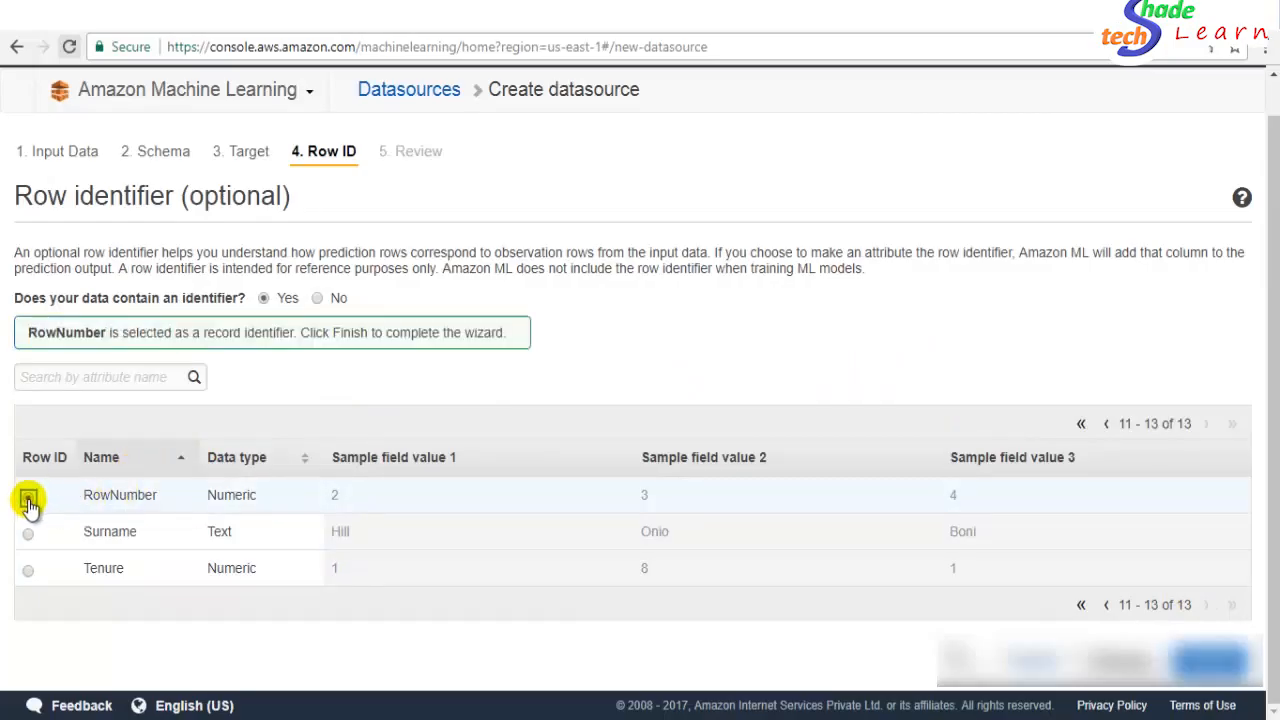
click(1081, 605)
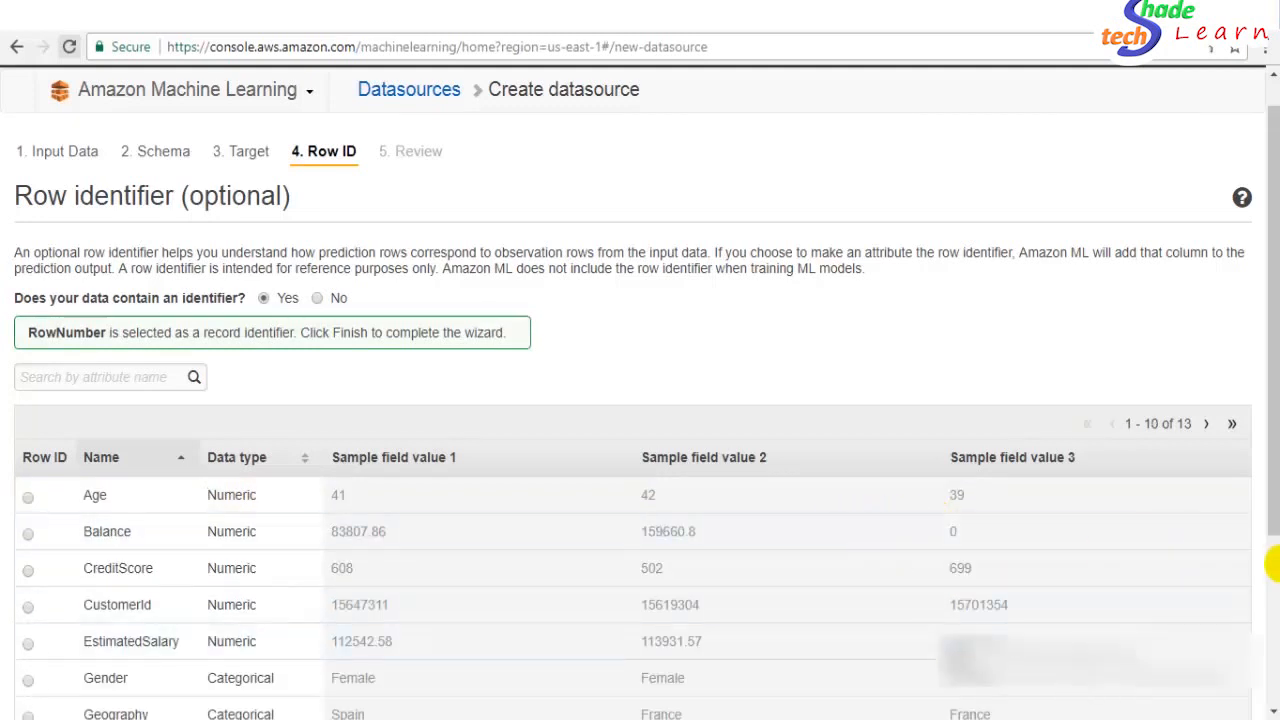
- Scroll down the Row ID page and proceed to the Review step
scroll(1270, 483, down, 1)
mouse_move(1270, 483)
mouse_down()
mouse_move(1270, 540)
mouse_move(1271, 460)
mouse_up()
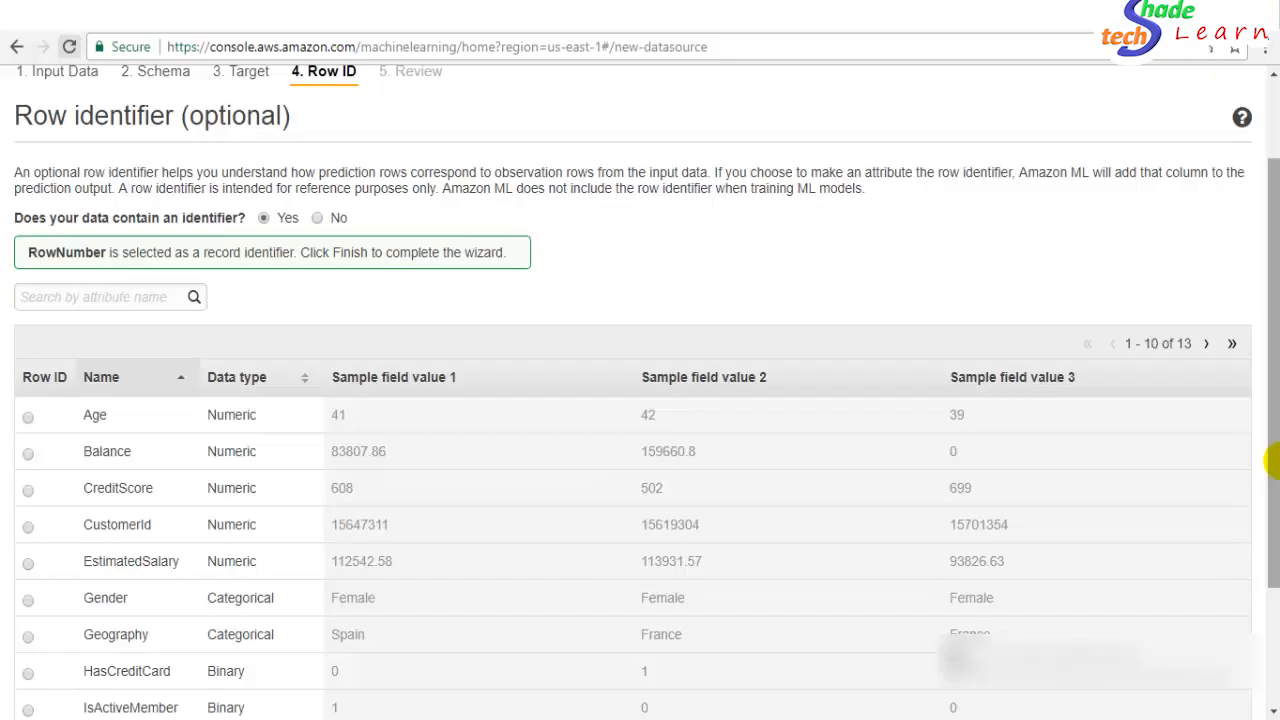
drag(1272, 461, 1266, 597)
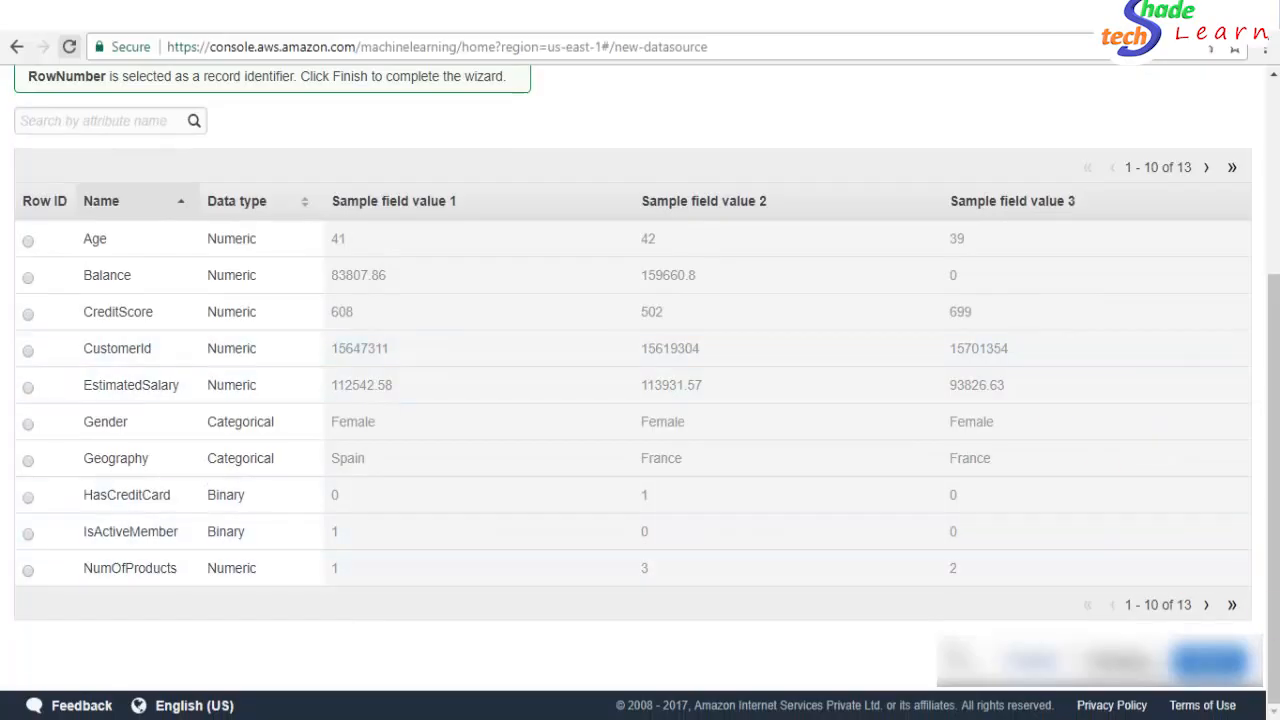
drag(1273, 664, 1263, 694)
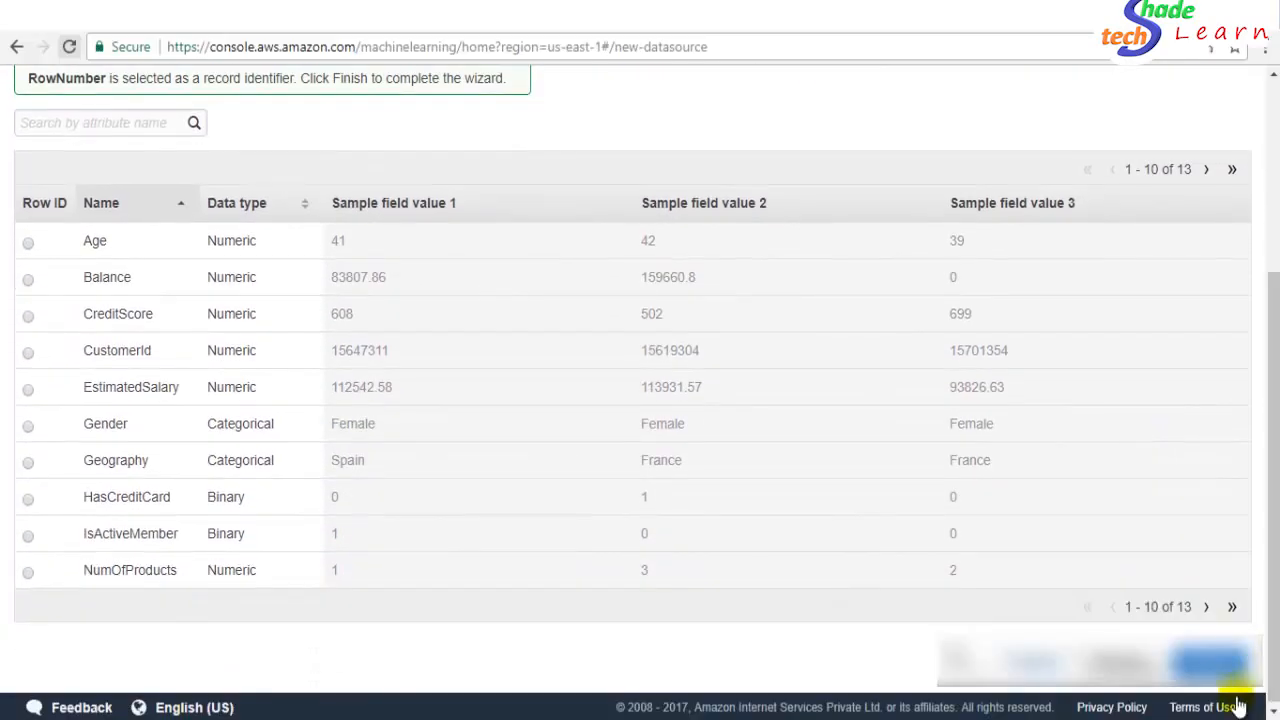
click(1230, 662)
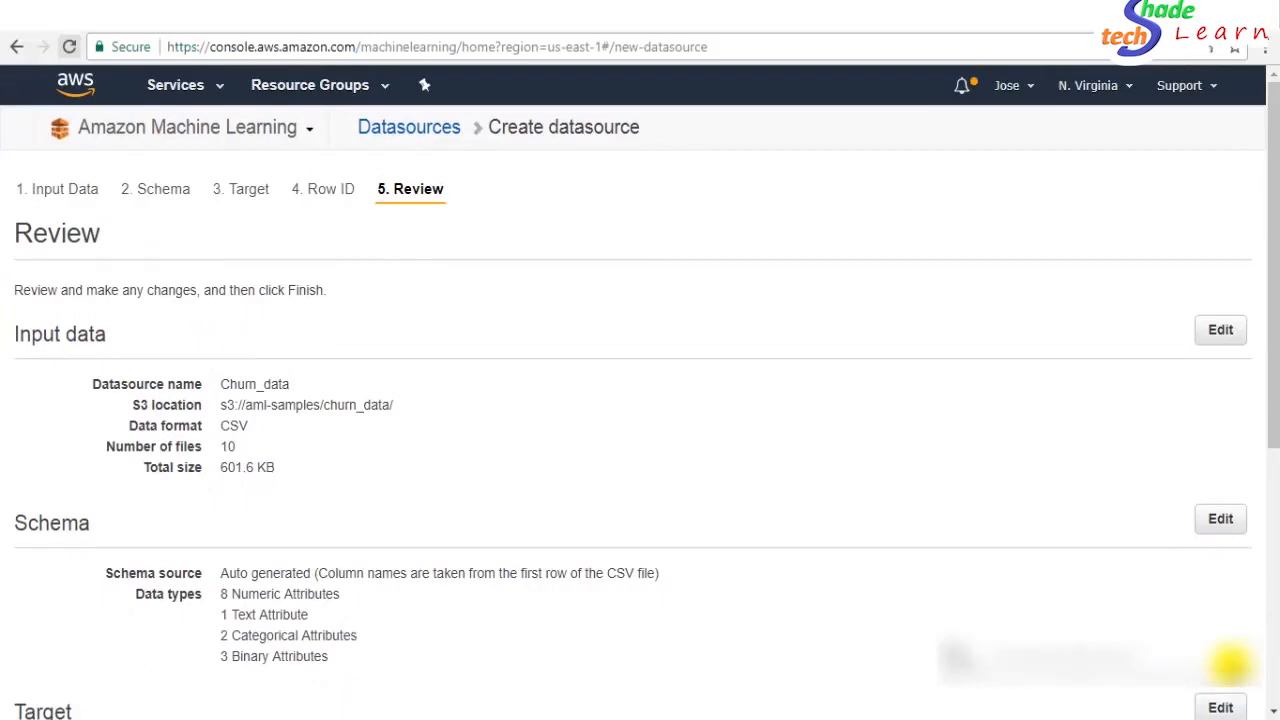
drag(1272, 386, 1276, 452)
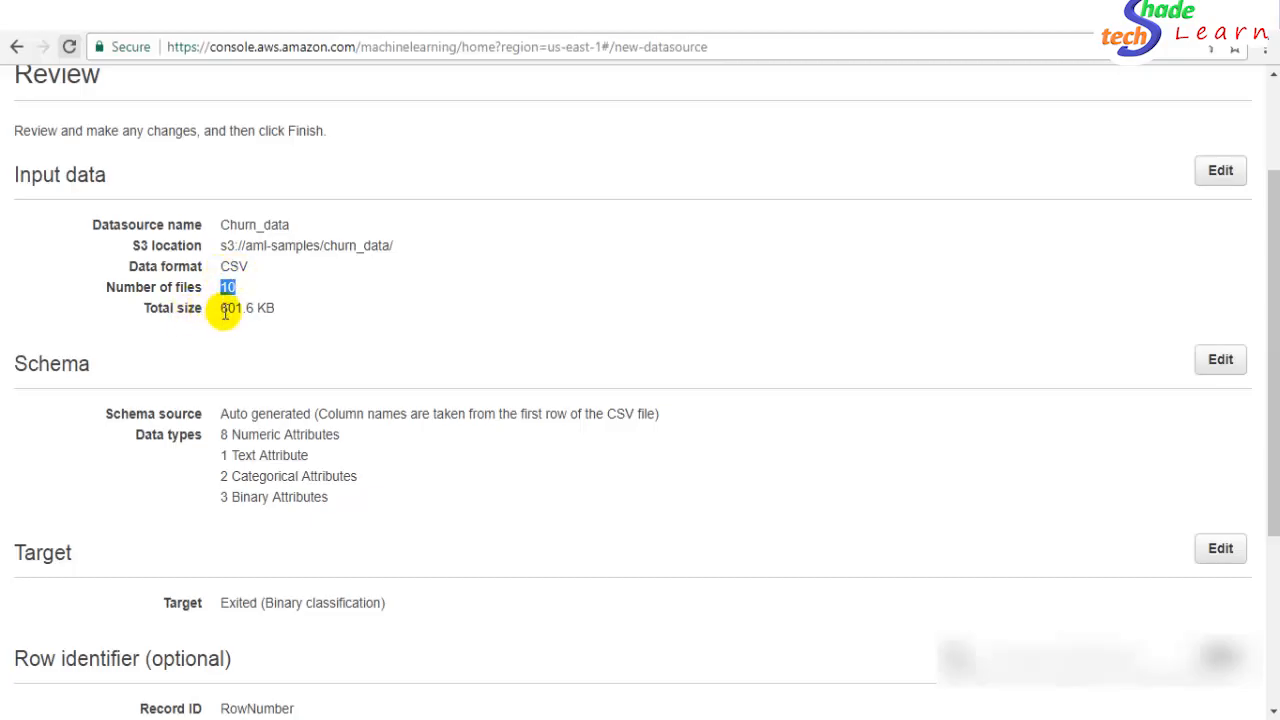
click(248, 310)
drag(248, 310, 272, 310)
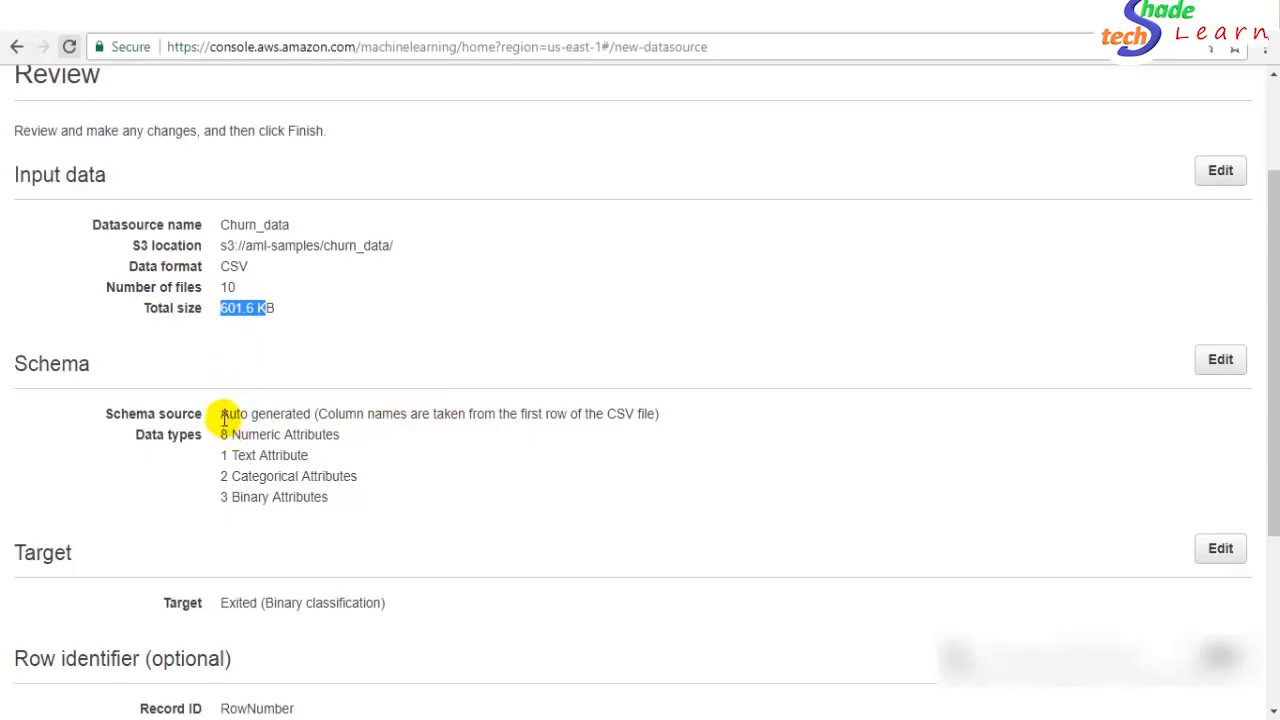
drag(240, 418, 264, 405)
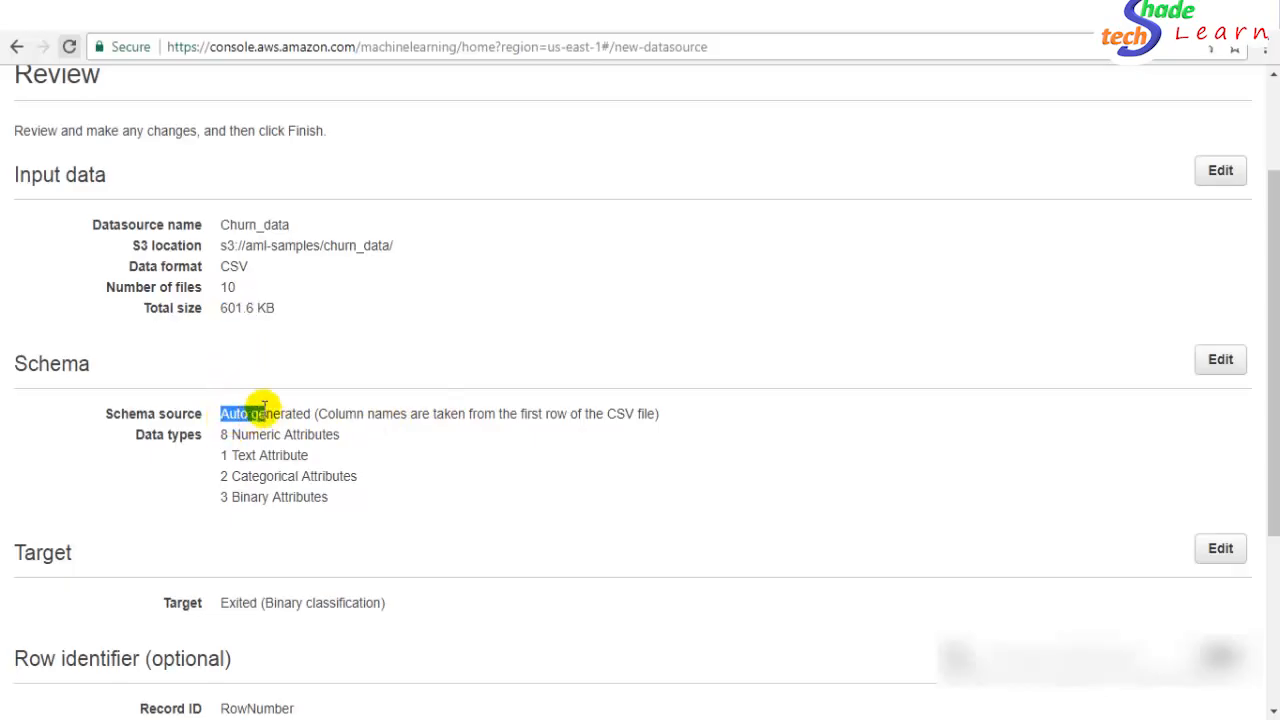
click(258, 414)
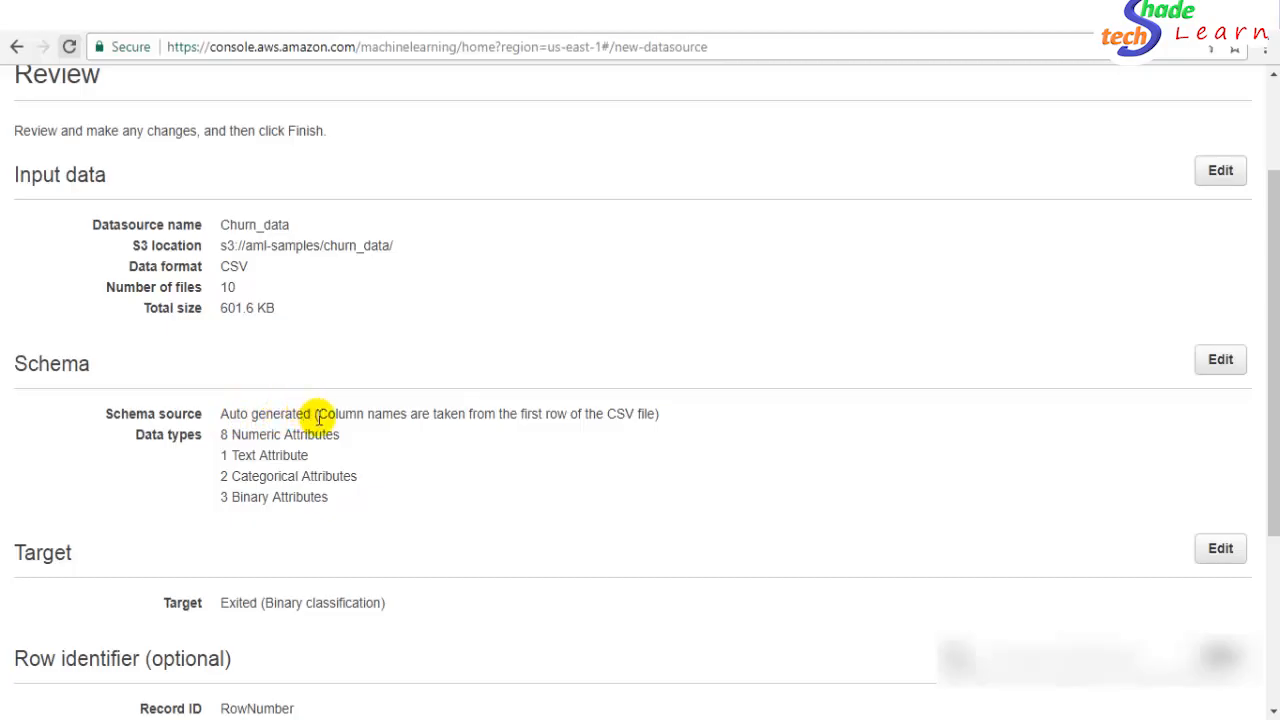
drag(334, 421, 522, 414)
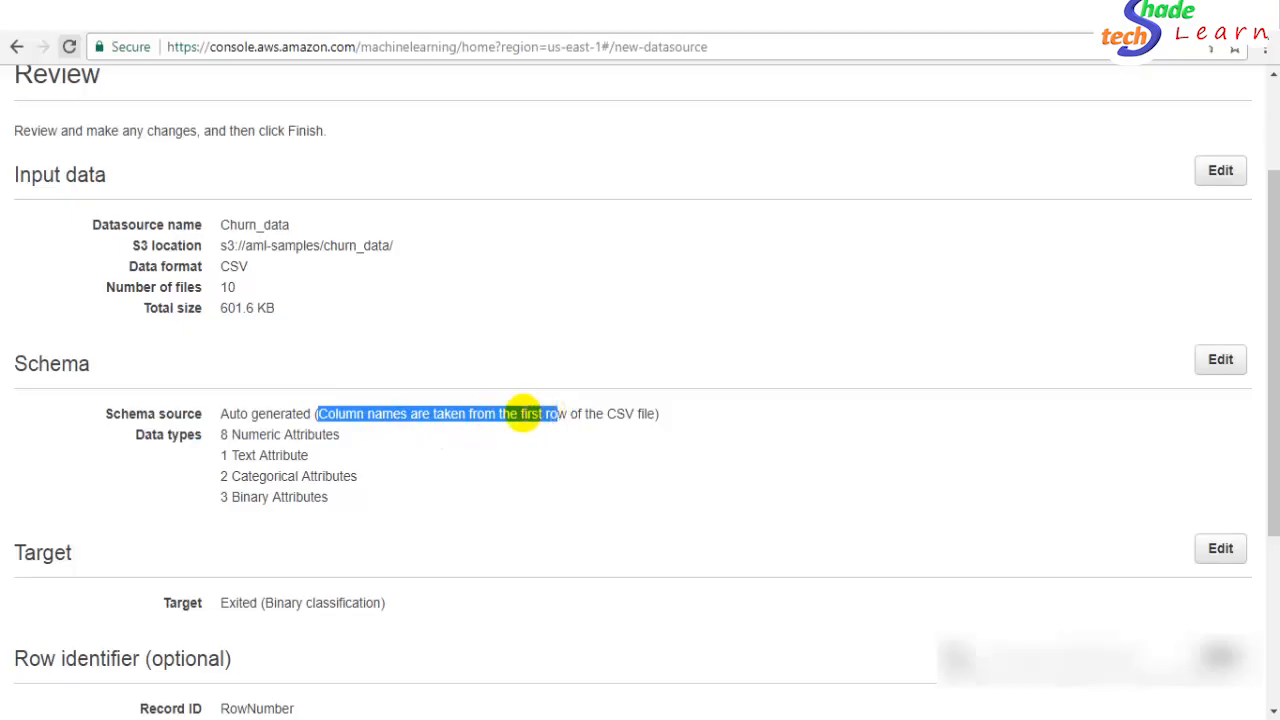
double_click(260, 434)
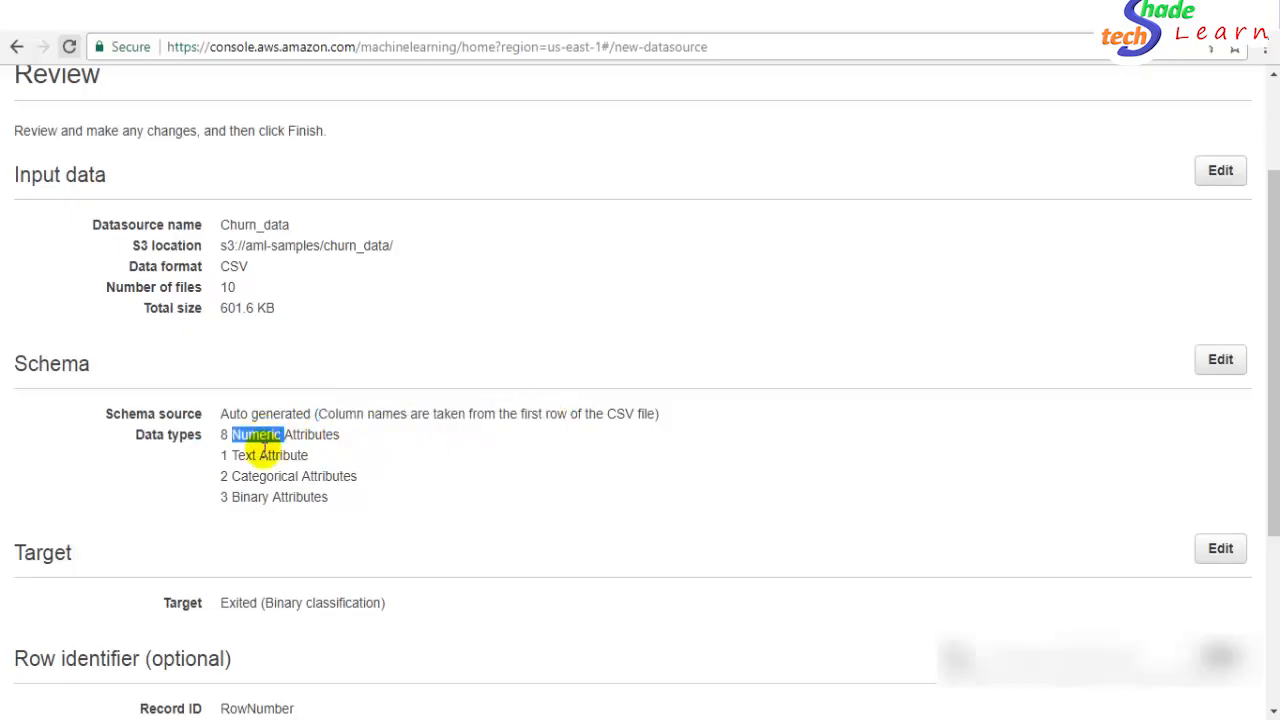
double_click(265, 456)
double_click(264, 475)
drag(1272, 407, 1272, 547)
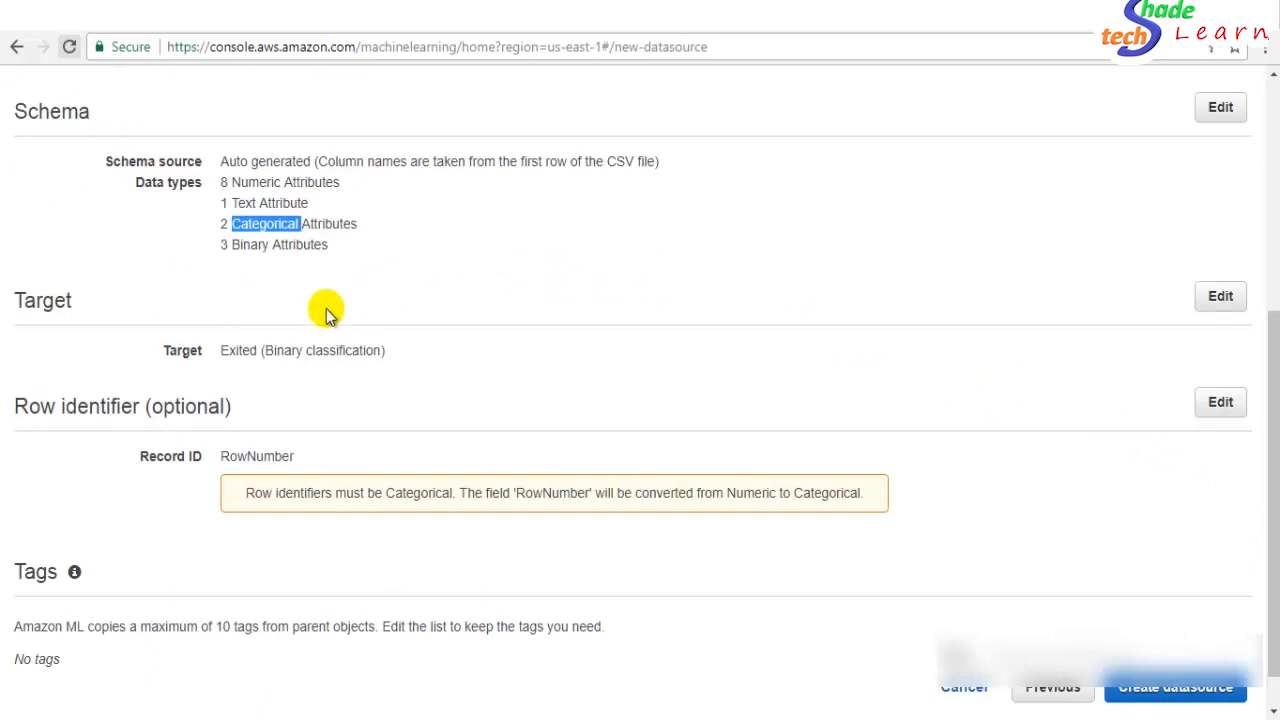
- Check the Exited binary classification target, then create the Churn_data datasource
drag(228, 351, 340, 352)
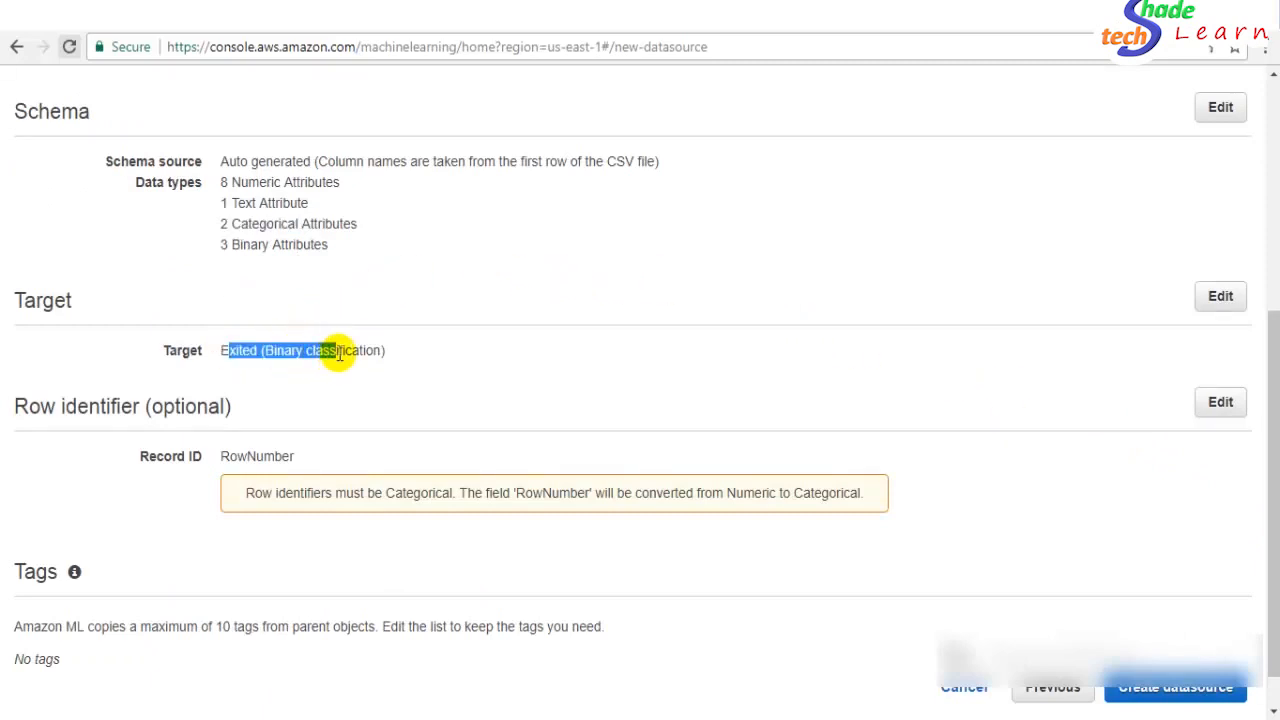
click(368, 350)
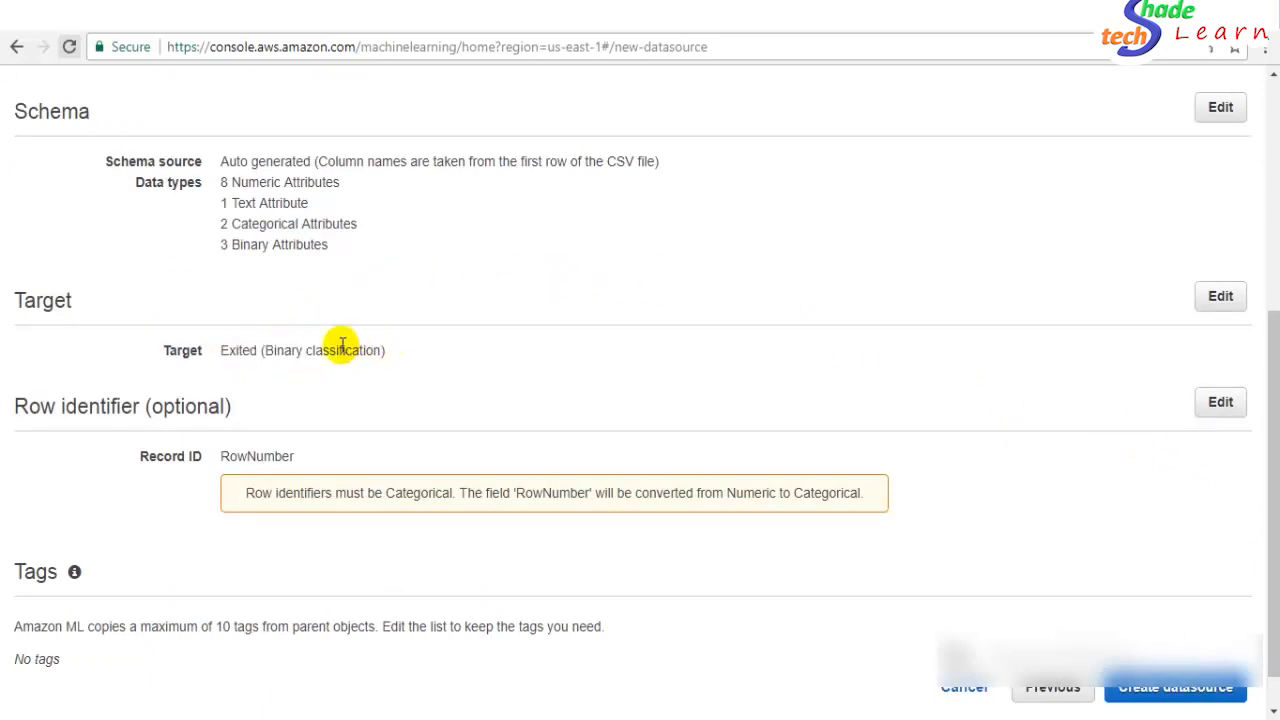
click(288, 445)
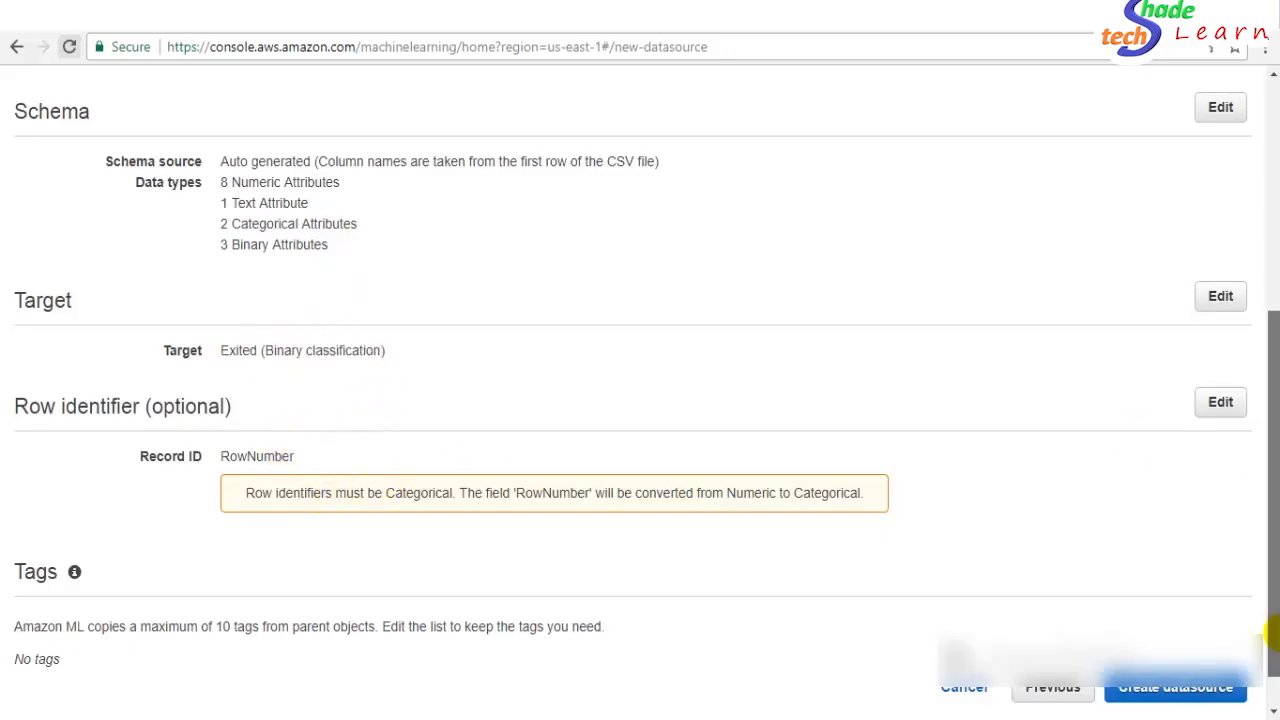
scroll(1150, 540, down, 1)
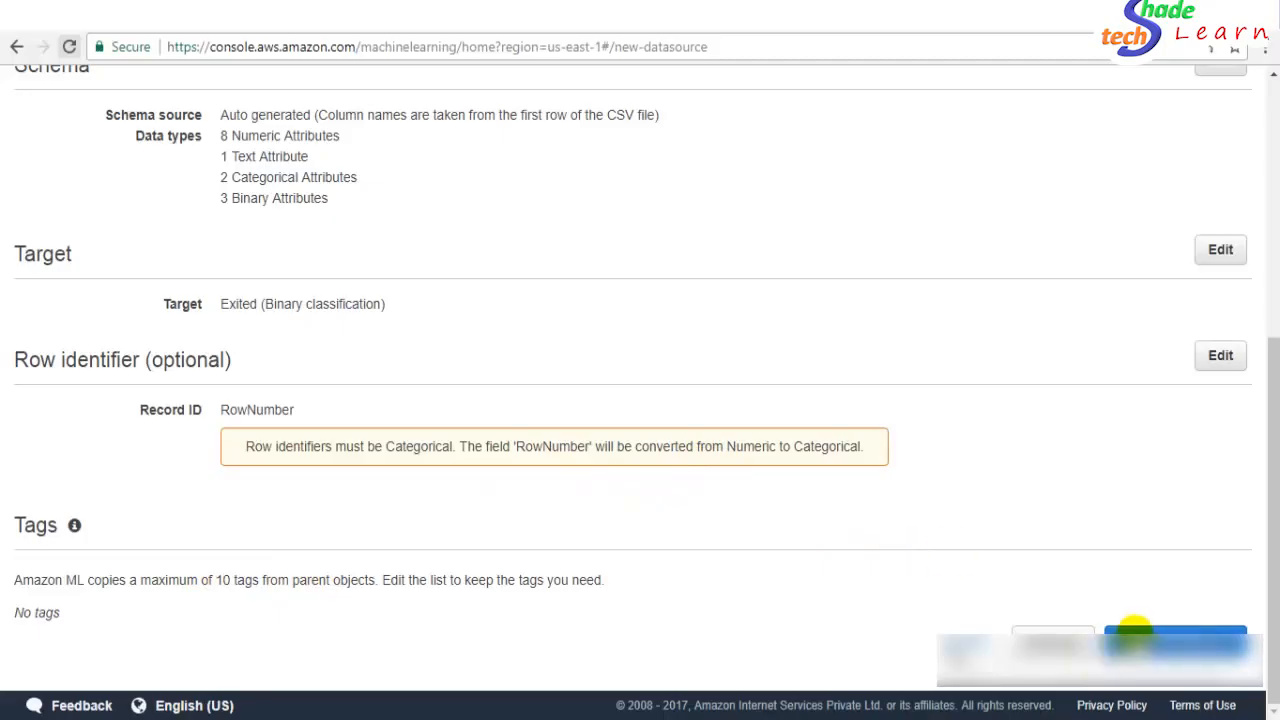
click(1168, 641)
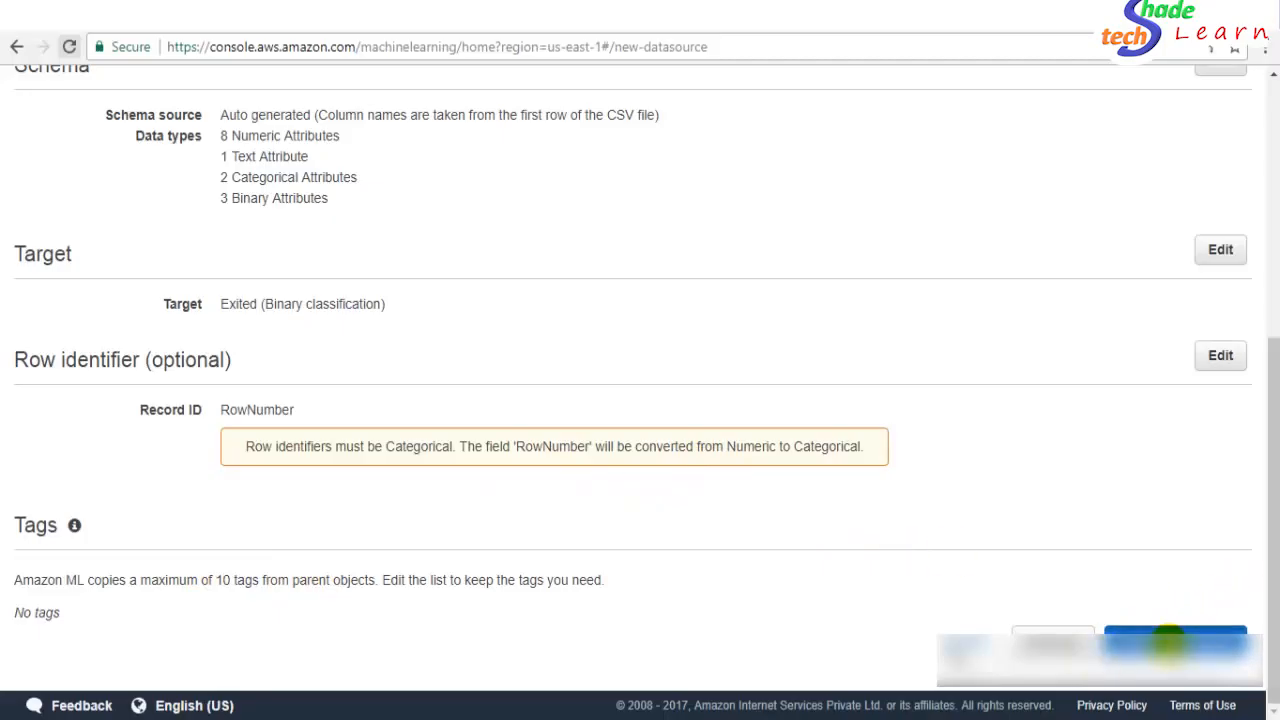